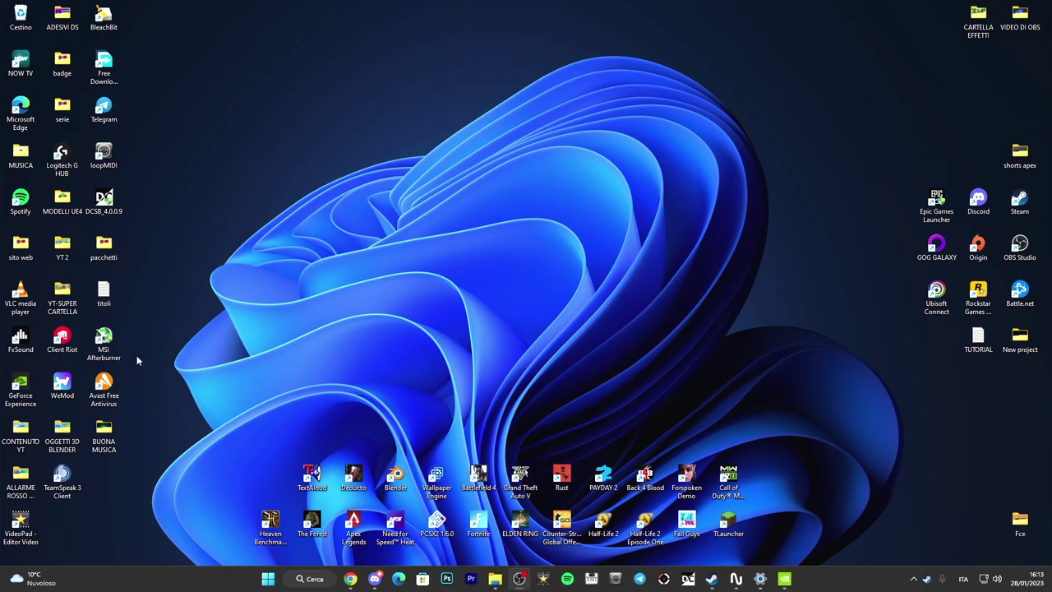
# Step: Open the NVIDIA Control Panel and reposition its window on the desktop
pyautogui.click(915, 582)
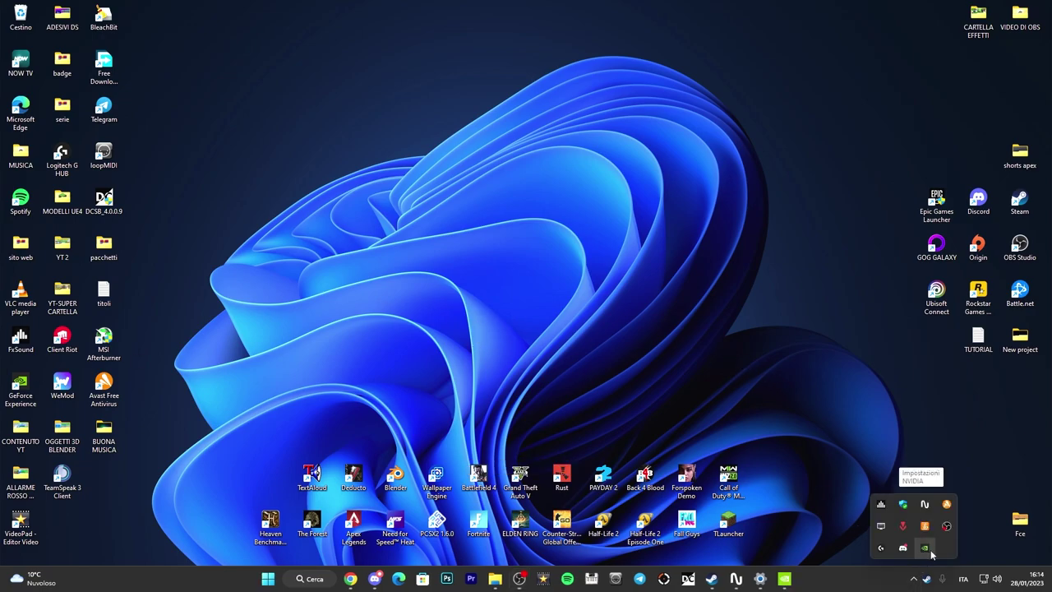
pyautogui.doubleClick(927, 550)
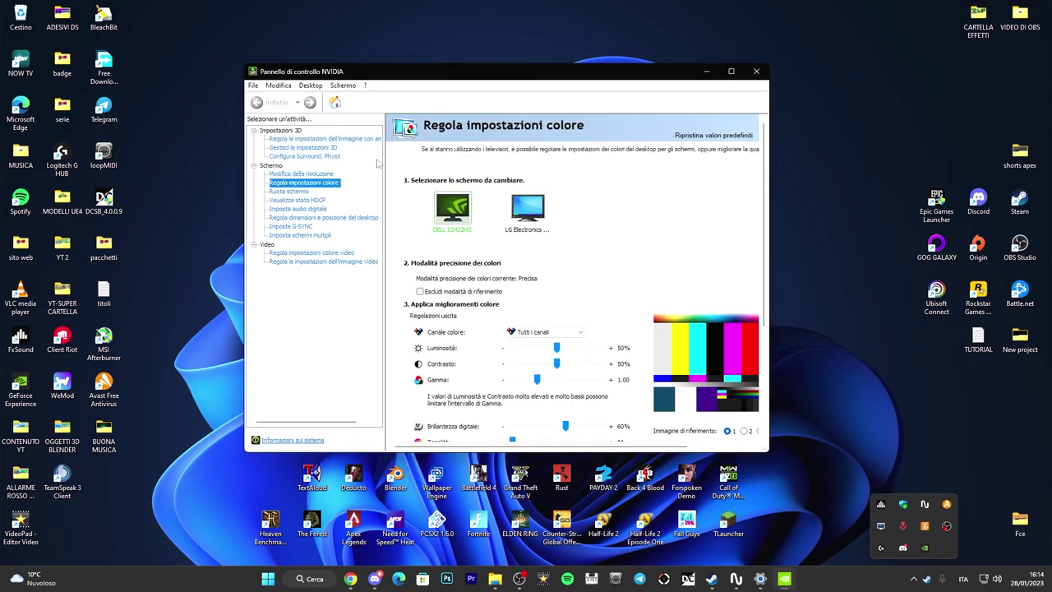
pyautogui.moveTo(424, 80); pyautogui.dragTo(450, 69)
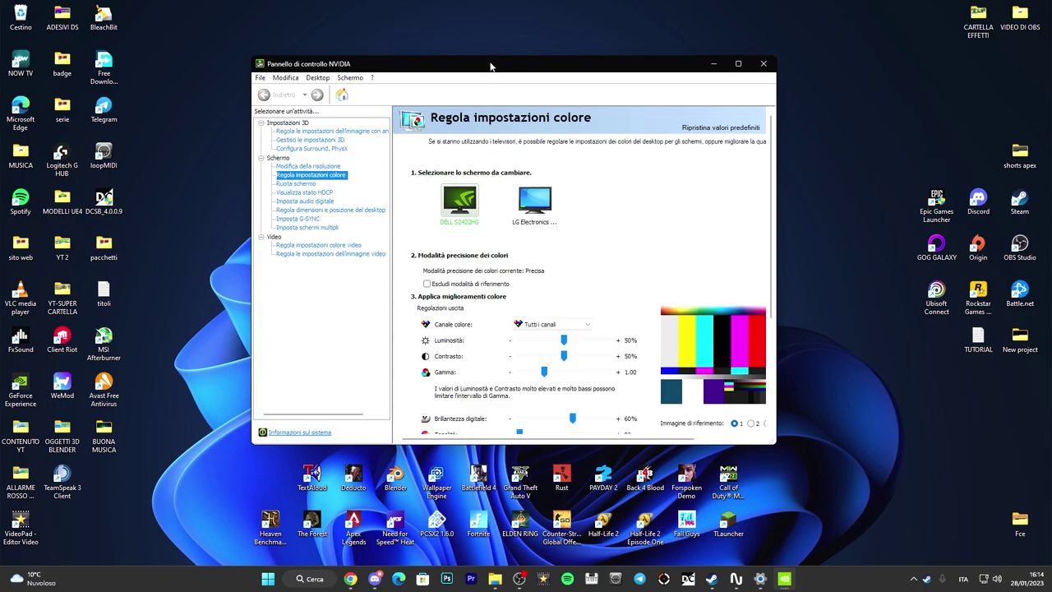
pyautogui.moveTo(469, 65); pyautogui.dragTo(472, 66)
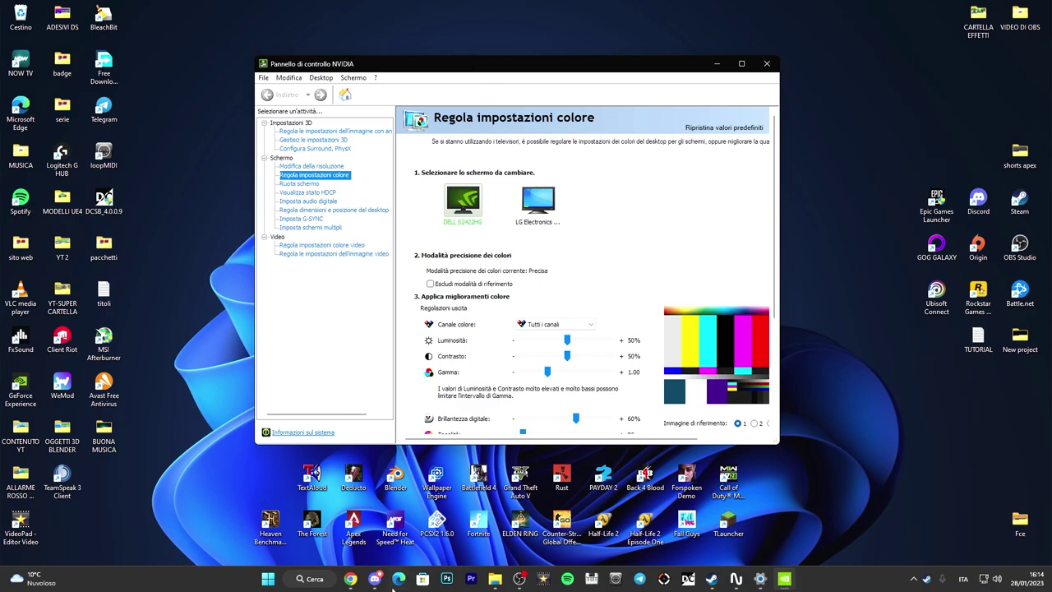
# Step: View the NVIDIA Control Panel's Microsoft Store page in Chrome, and return to the control panel
pyautogui.click(351, 579)
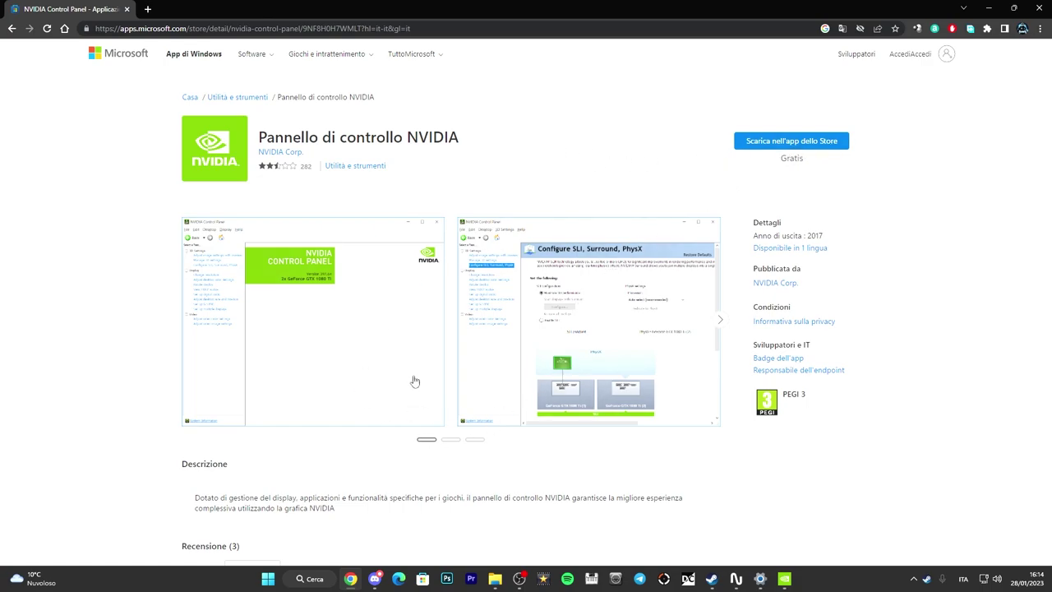
pyautogui.click(995, 7)
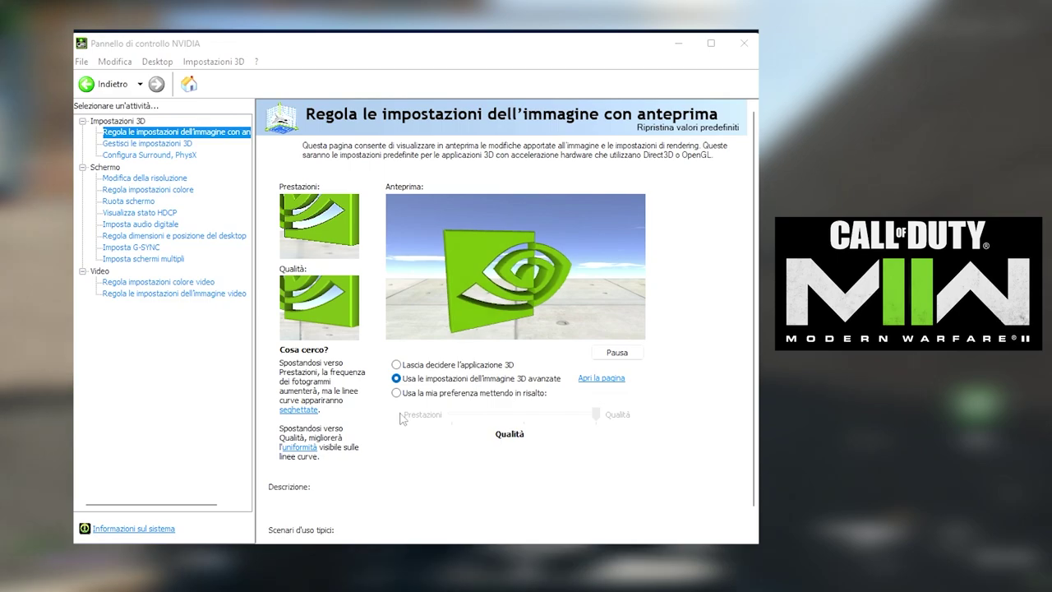
# Step: Choose "Usa la mia preferenza mettendo in risalto" for the 3D image settings, with the preference at Prestazioni
pyautogui.moveTo(465, 392)
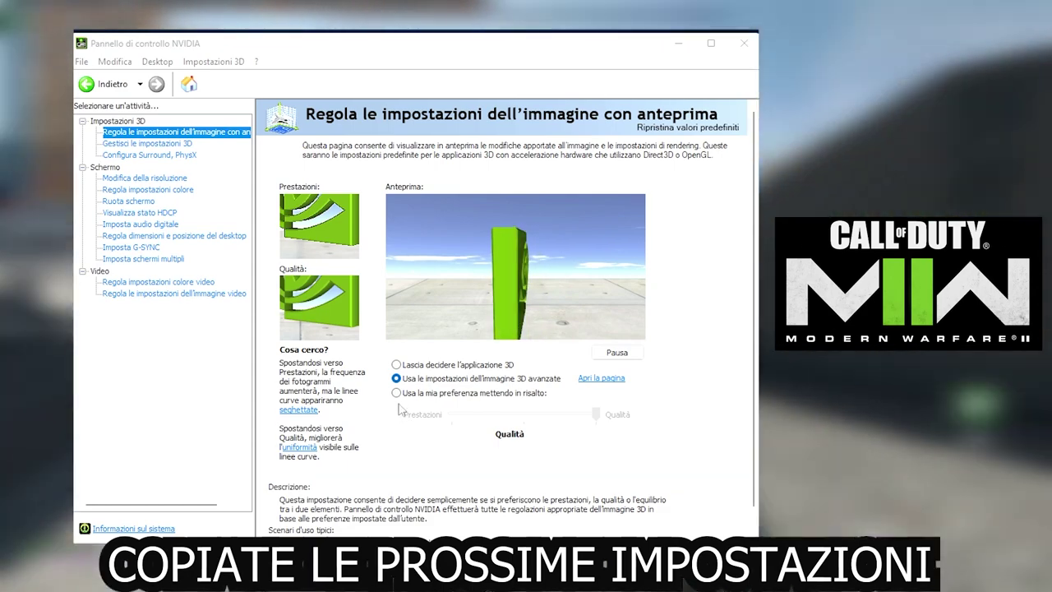
pyautogui.click(399, 403)
pyautogui.click(397, 393)
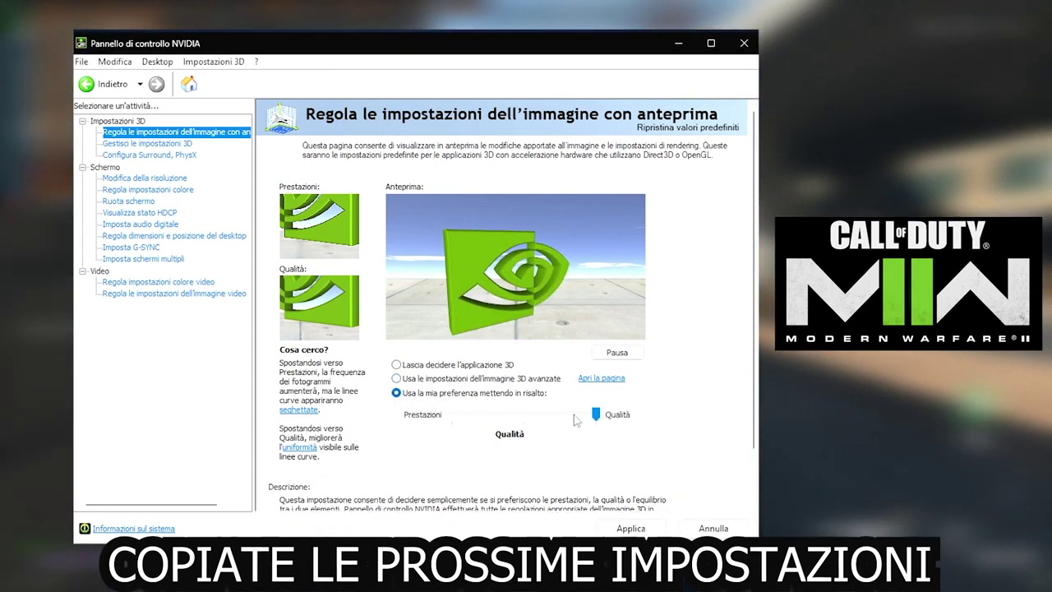
pyautogui.moveTo(594, 417); pyautogui.dragTo(451, 416)
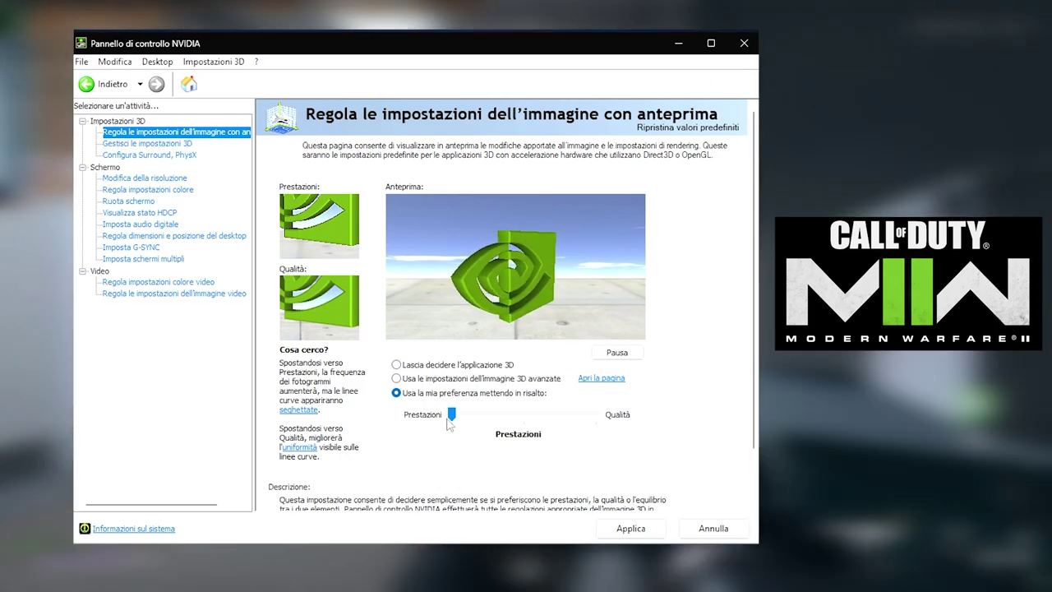
# Step: Set the 3D image preference to Qualità and apply it, briefly pausing and resuming the preview
pyautogui.moveTo(452, 414); pyautogui.dragTo(597, 415)
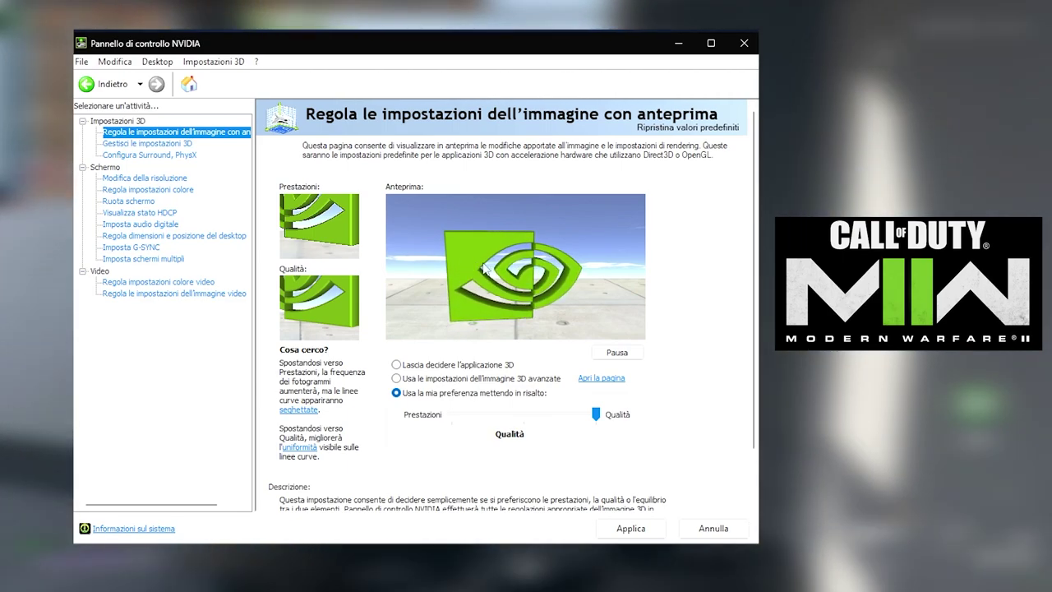
pyautogui.click(598, 351)
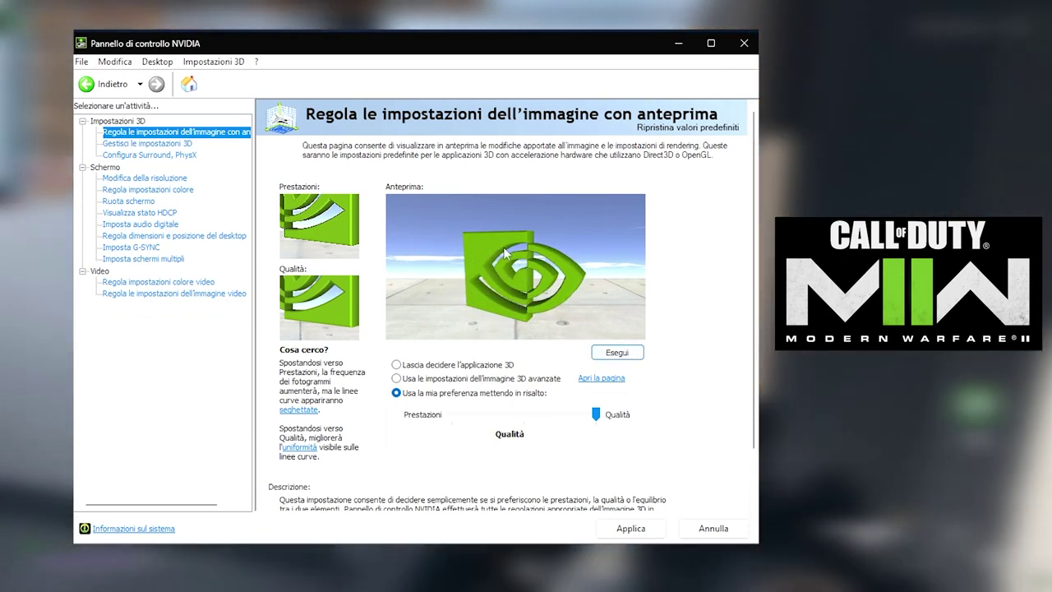
pyautogui.click(621, 355)
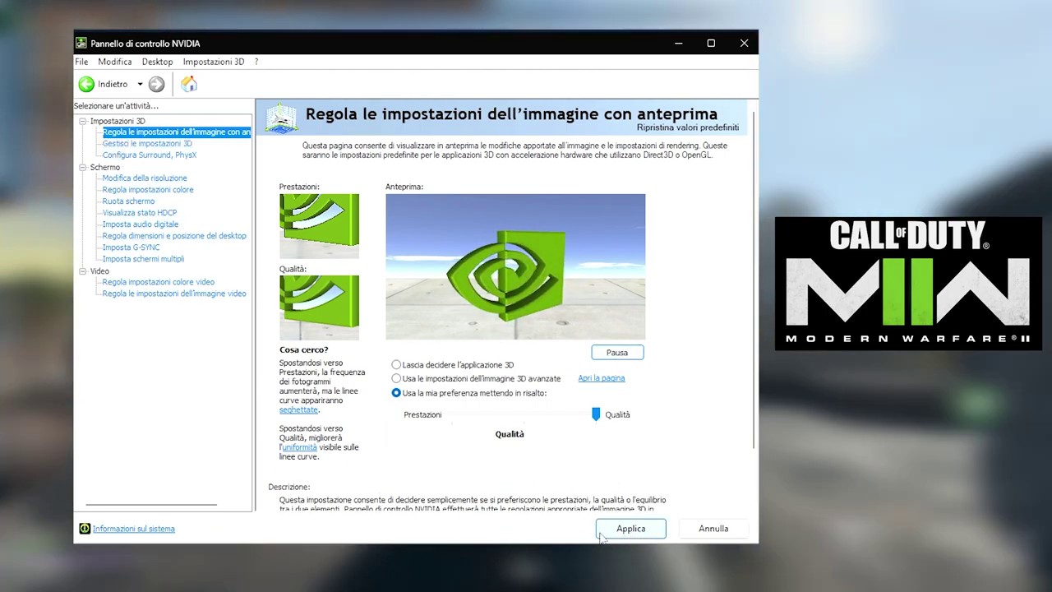
pyautogui.click(603, 533)
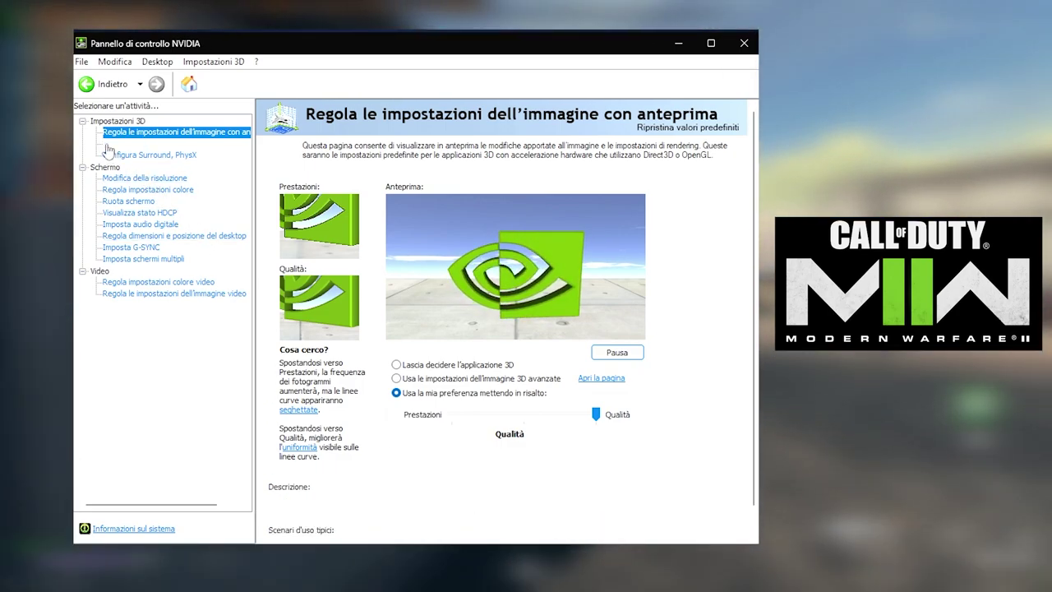
# Step: Open Modifica della risoluzione and check the refresh rates offered for the selected 1920 × 1080 PC resolution
pyautogui.click(126, 179)
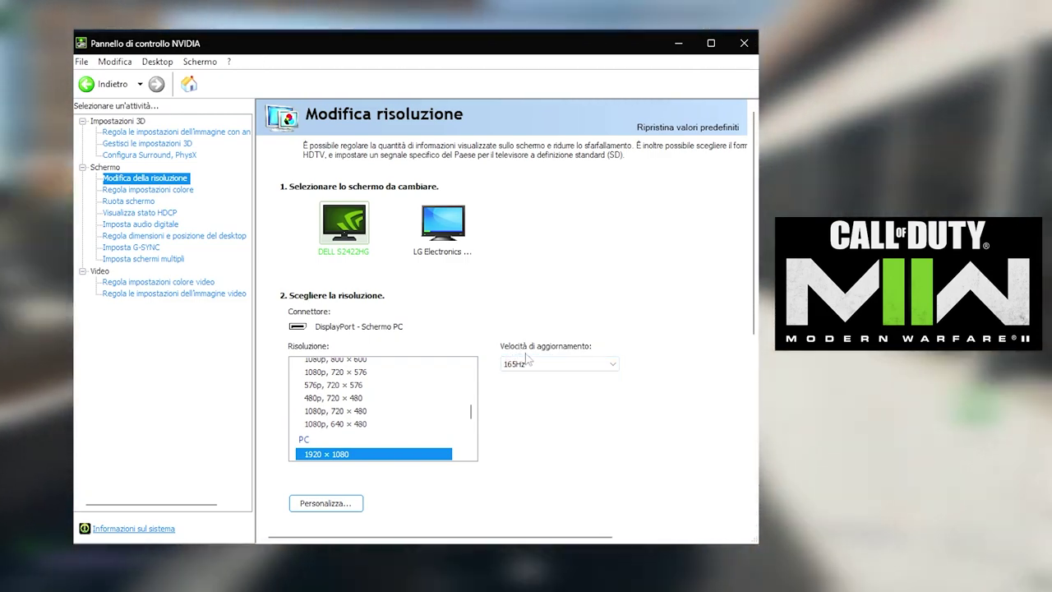
pyautogui.click(547, 364)
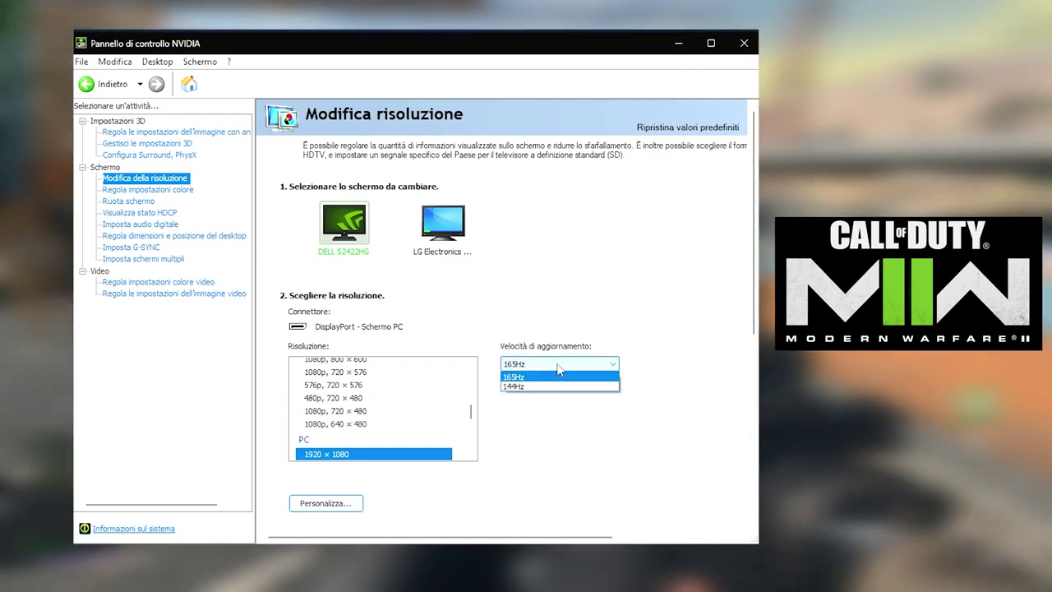
pyautogui.click(558, 367)
# Step: Select the native 1080p, 1920 × 1080 resolution under Ultra HD, HD, SD and check its available refresh rates
pyautogui.moveTo(472, 417); pyautogui.dragTo(480, 380)
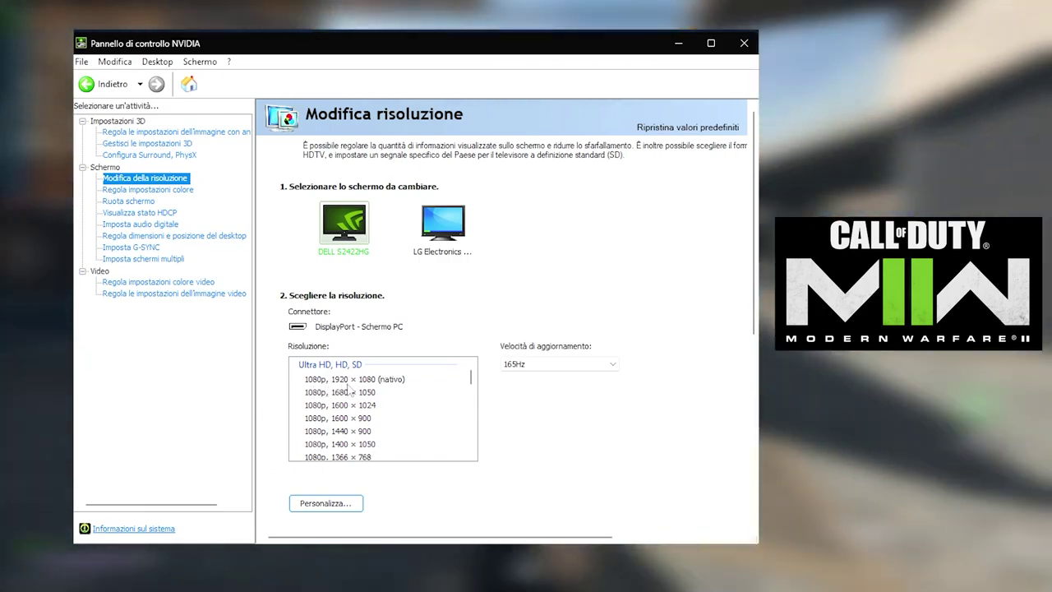
pyautogui.click(348, 381)
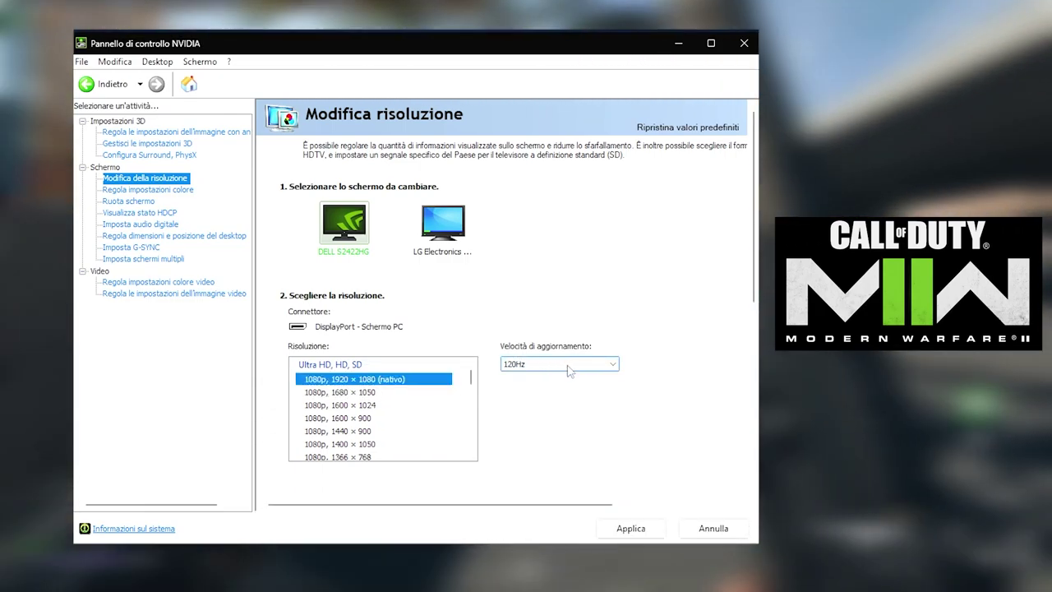
pyautogui.click(570, 371)
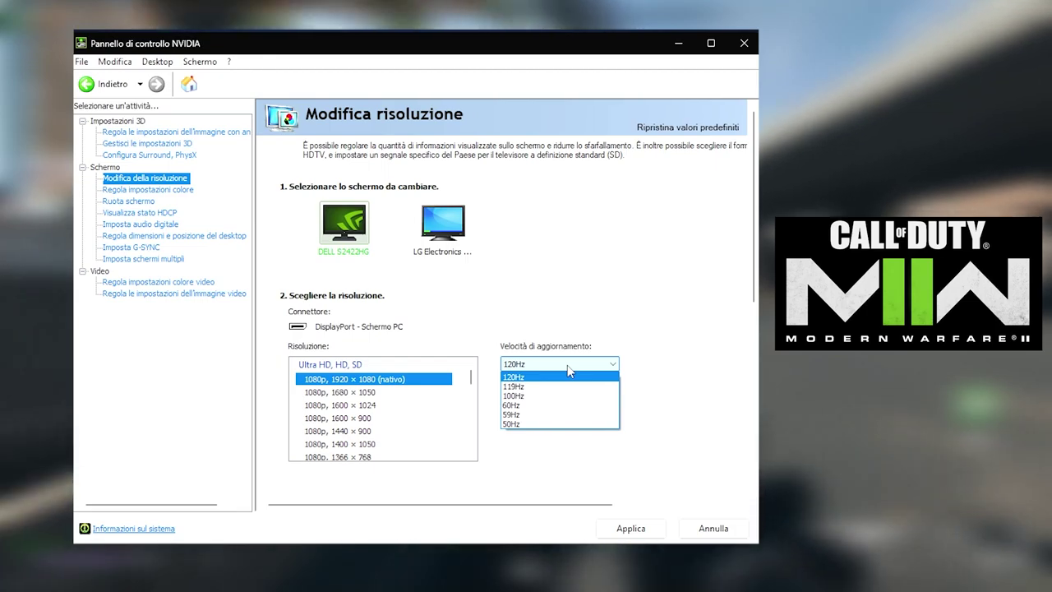
pyautogui.click(646, 336)
# Step: Set the DELL display to the 1920 × 1080 resolution in the PC group with a 165Hz refresh rate
pyautogui.moveTo(473, 387); pyautogui.dragTo(466, 462)
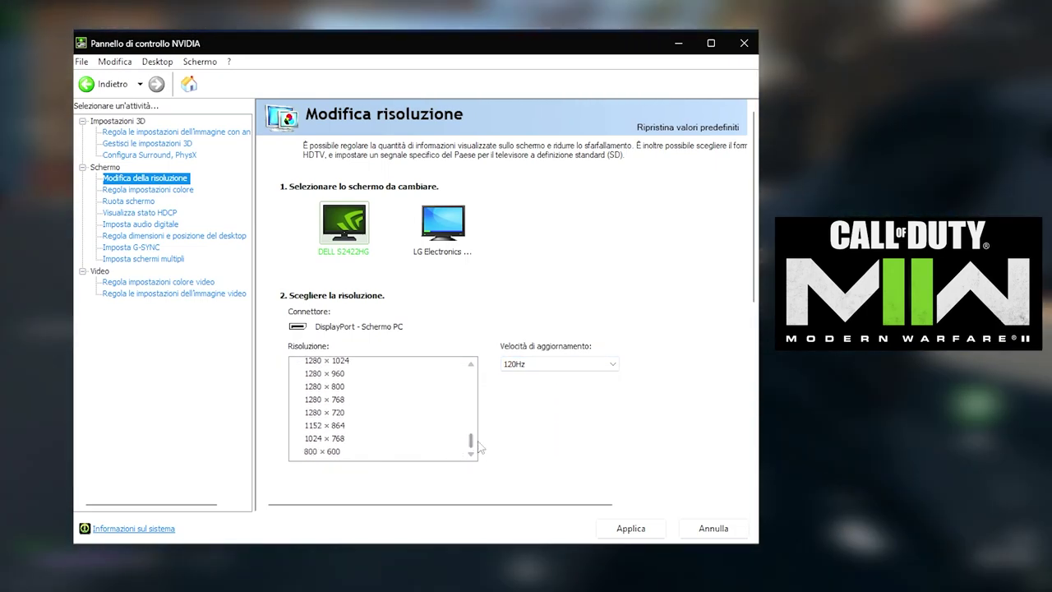
pyautogui.scroll(5, 319, 436)
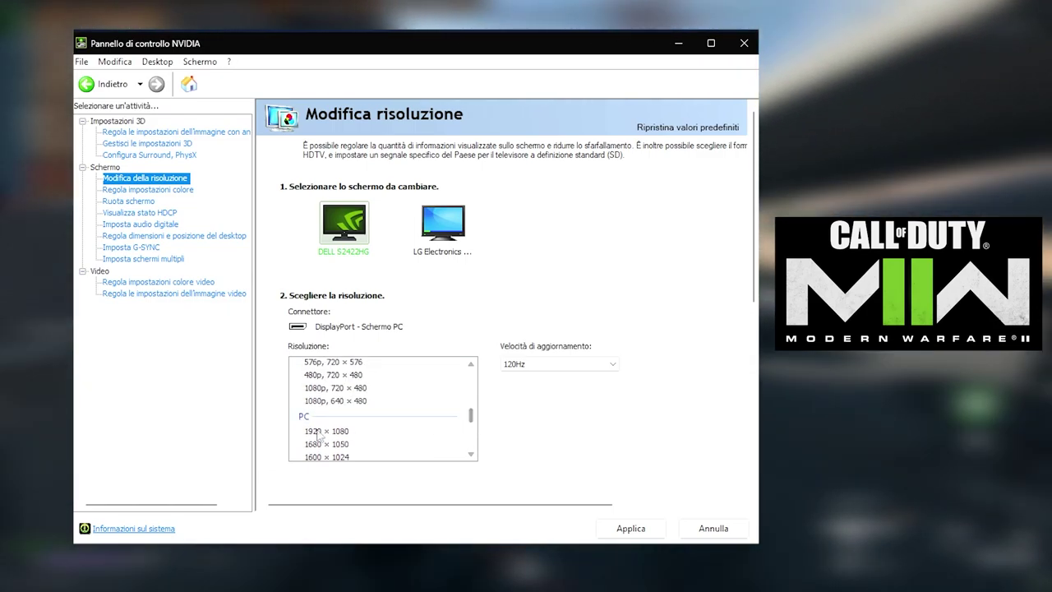
pyautogui.click(321, 432)
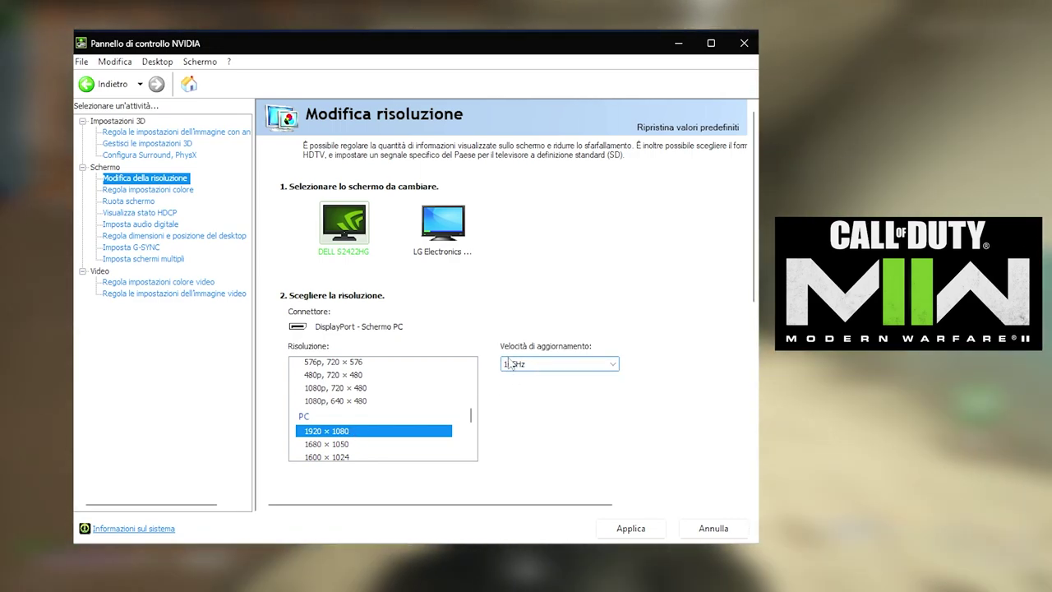
pyautogui.click(513, 363)
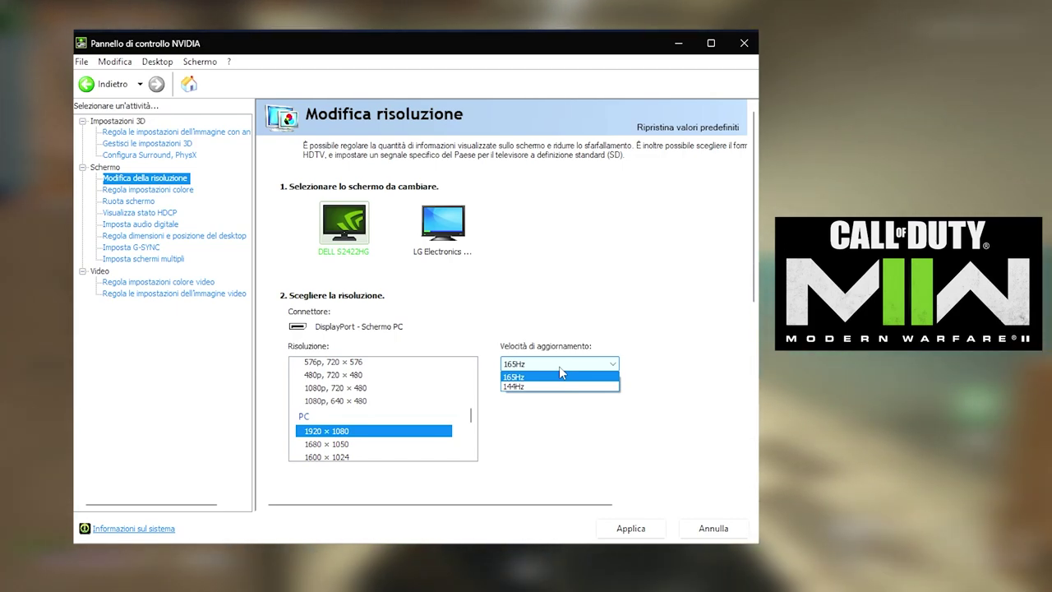
pyautogui.click(530, 376)
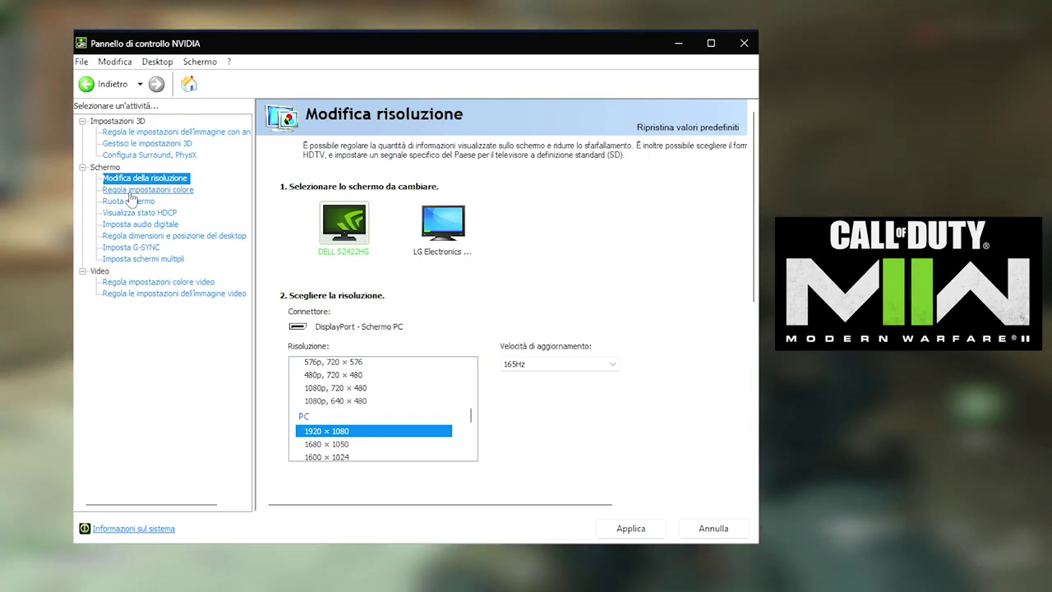
# Step: Set Brillantezza digitale to 70% and Tonalità to 0° in the desktop colour settings
pyautogui.click(129, 196)
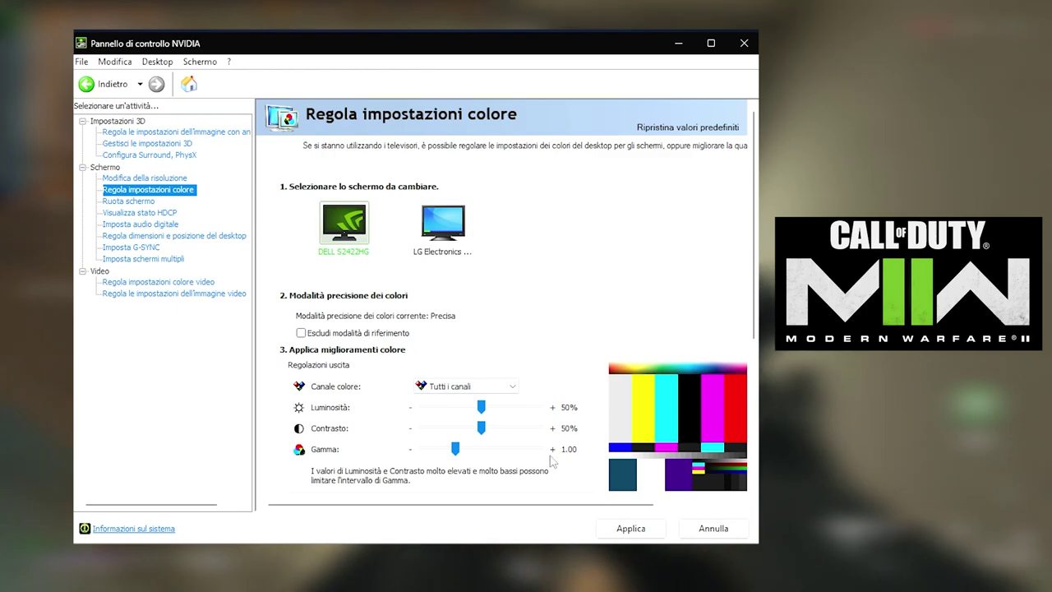
pyautogui.scroll(-4, 599, 448)
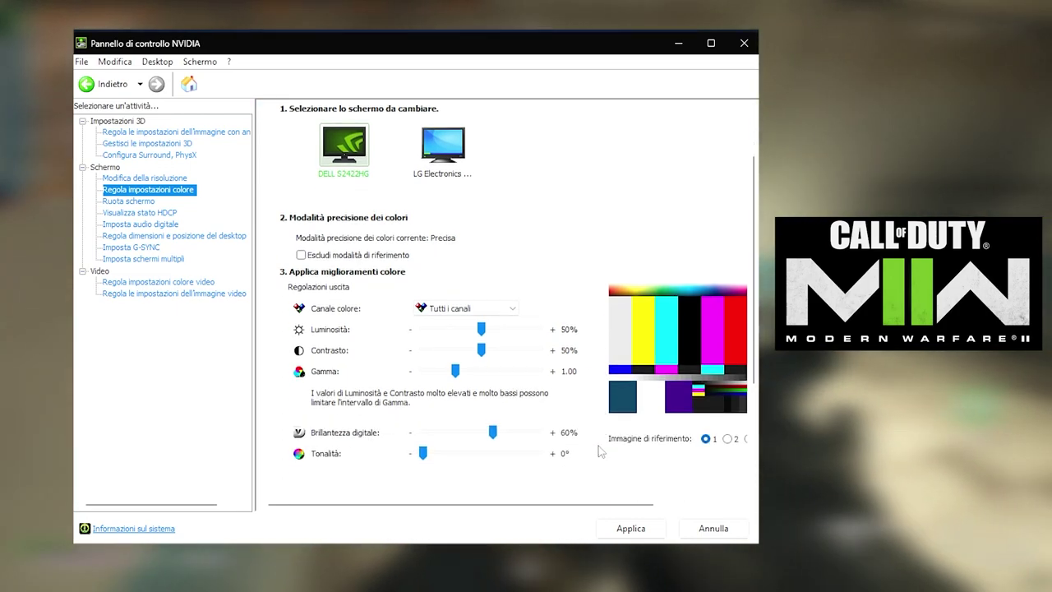
pyautogui.scroll(2, 601, 451)
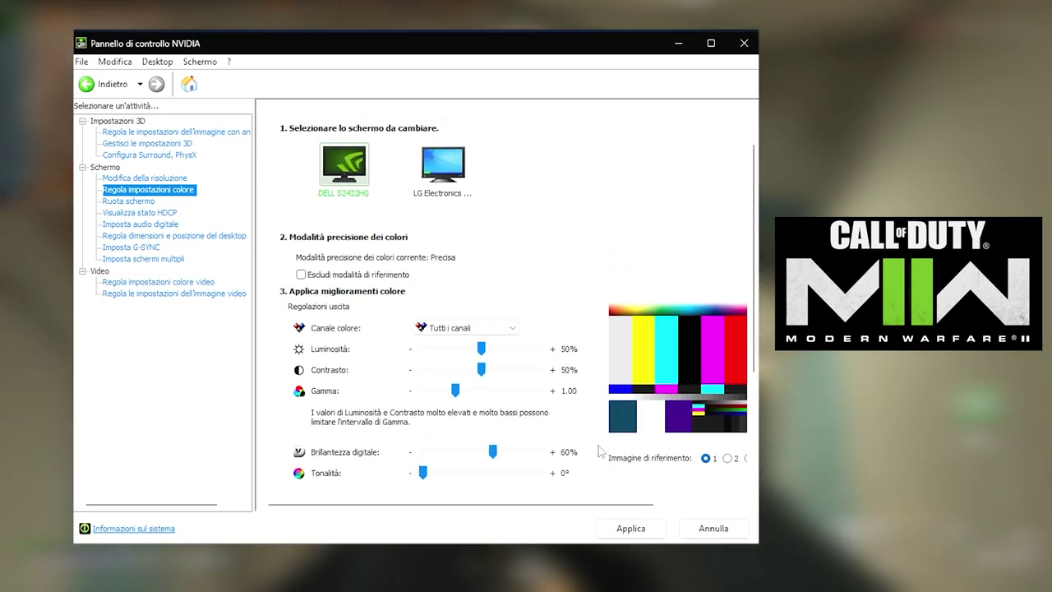
pyautogui.scroll(-1, 599, 452)
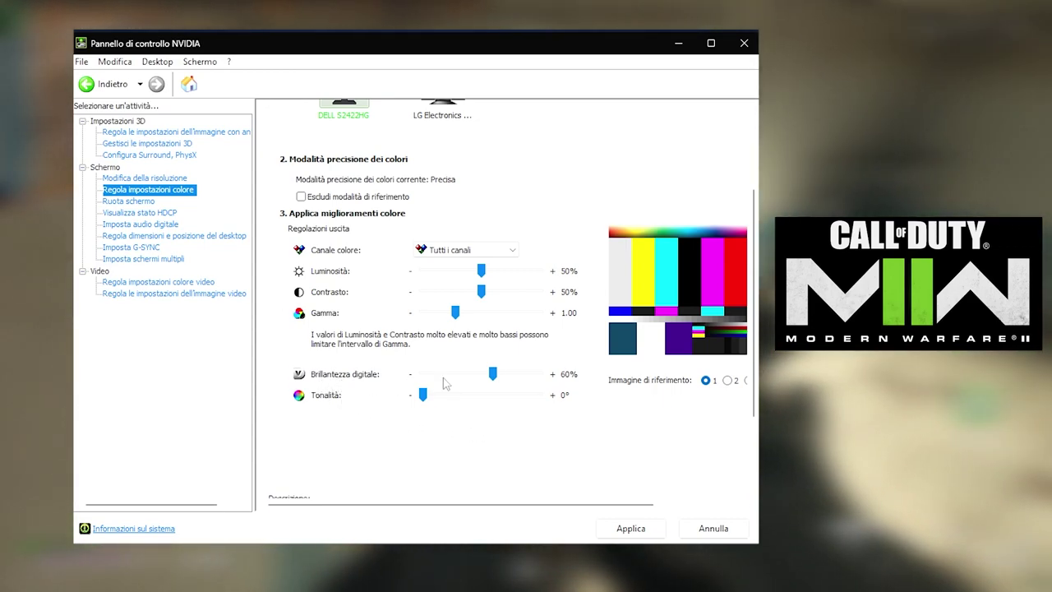
pyautogui.moveTo(504, 379); pyautogui.dragTo(503, 378)
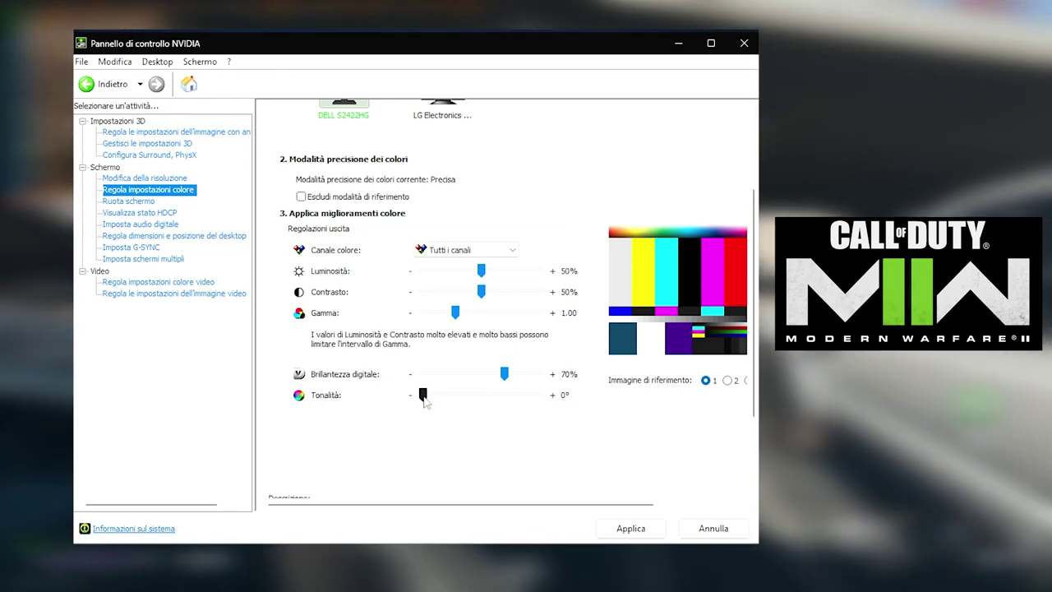
pyautogui.moveTo(423, 396); pyautogui.dragTo(729, 404)
pyautogui.moveTo(541, 398); pyautogui.dragTo(399, 394)
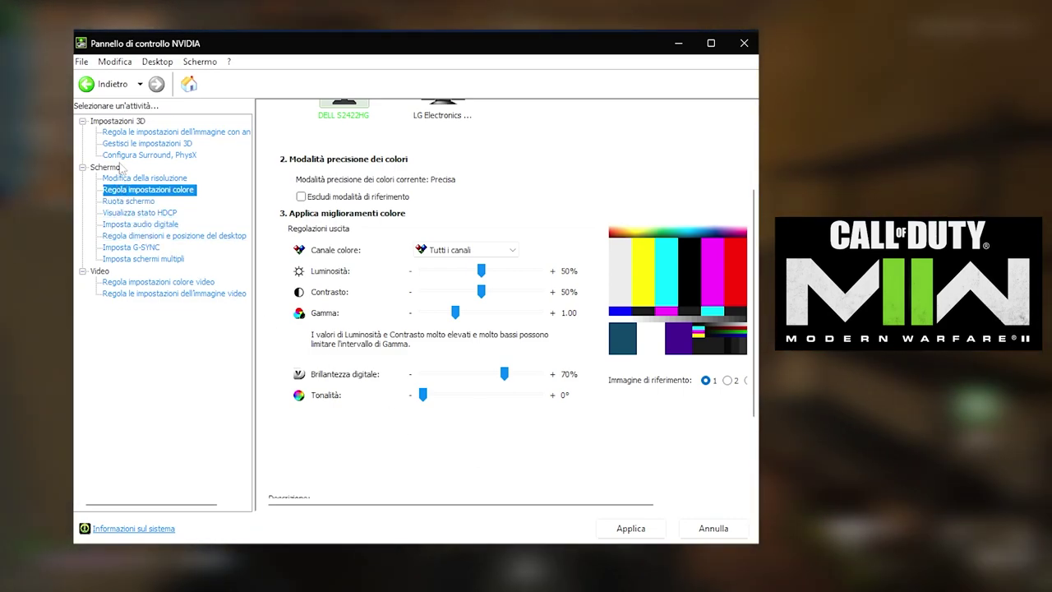
# Step: Open the program-specific settings for Call of Duty: Modern Warfare 2 in Gestisci le impostazioni 3D
pyautogui.click(123, 133)
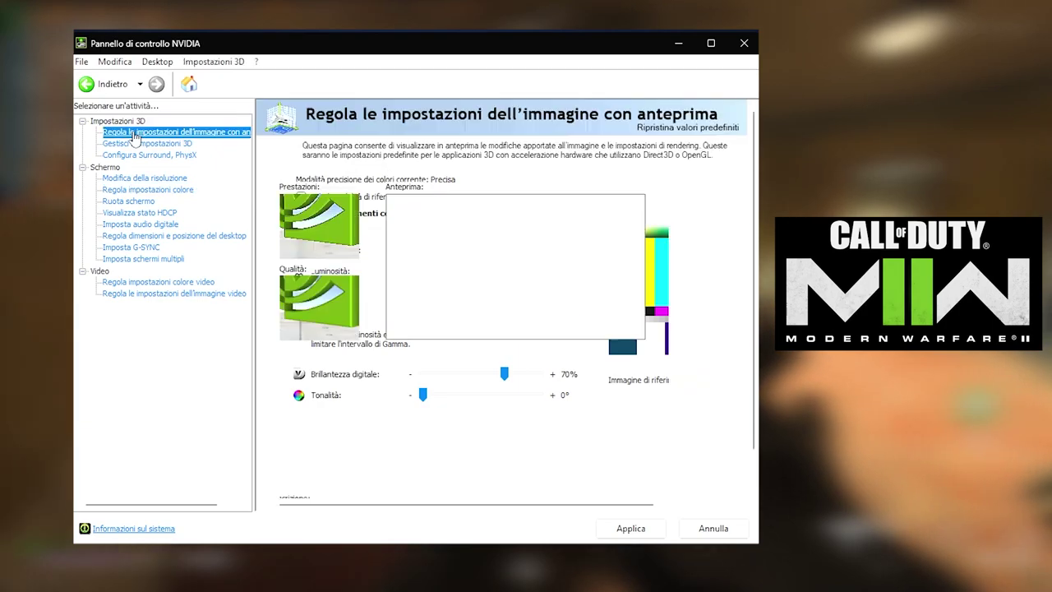
pyautogui.click(133, 143)
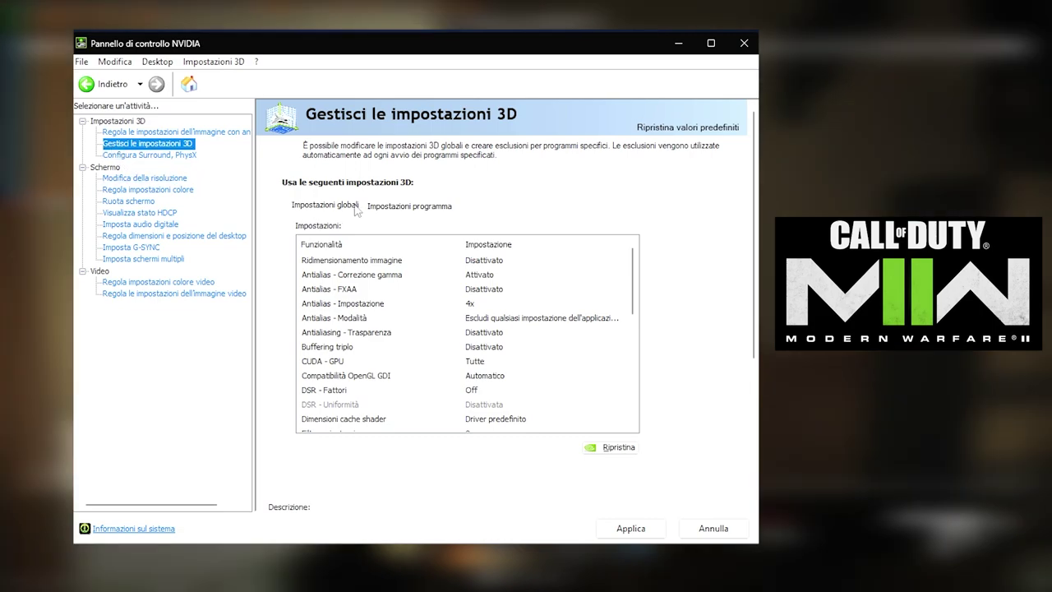
pyautogui.click(398, 208)
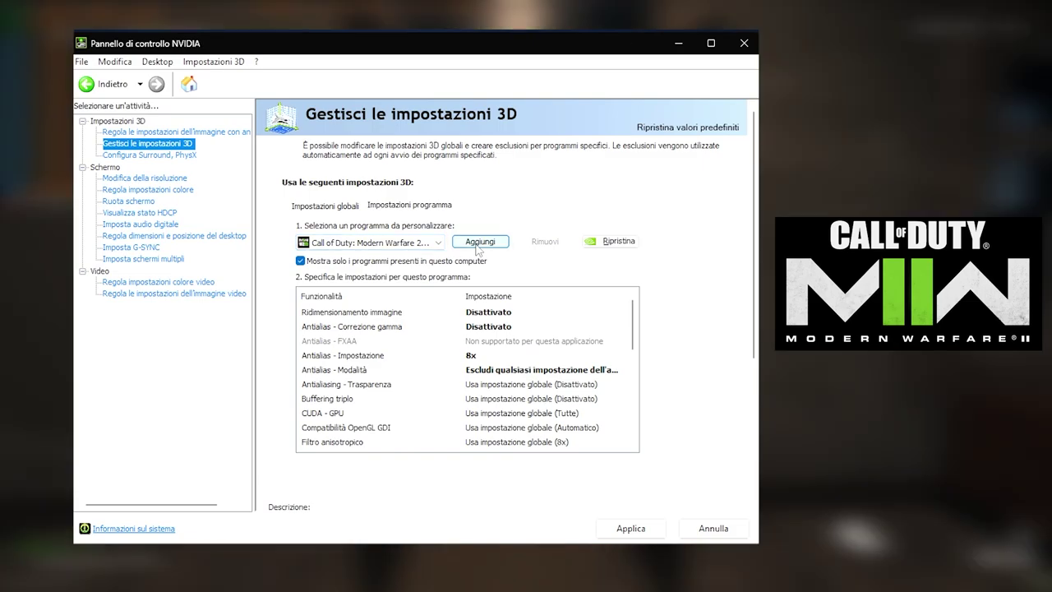
# Step: Start adding a program to the 3D settings list and browse Volume (D:) for the SteamLibrary folder
pyautogui.click(479, 243)
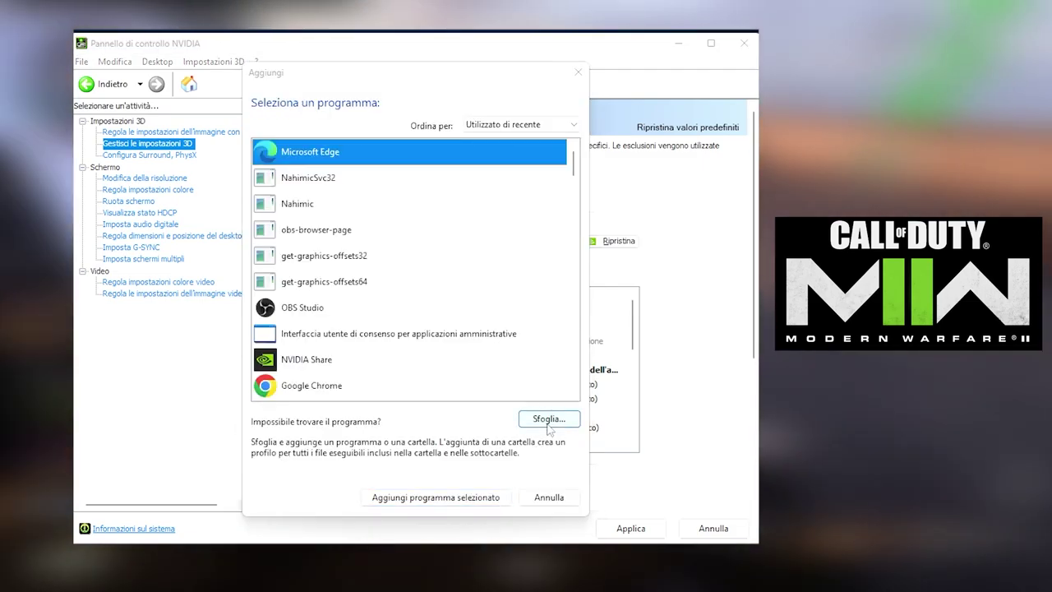
pyautogui.click(549, 420)
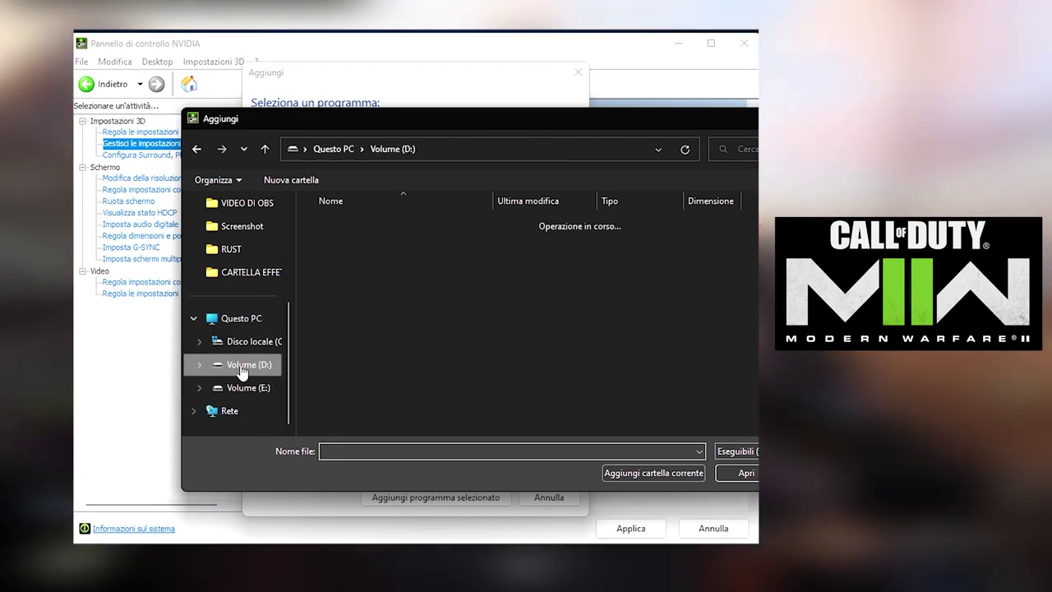
pyautogui.click(247, 364)
pyautogui.scroll(-2, 378, 377)
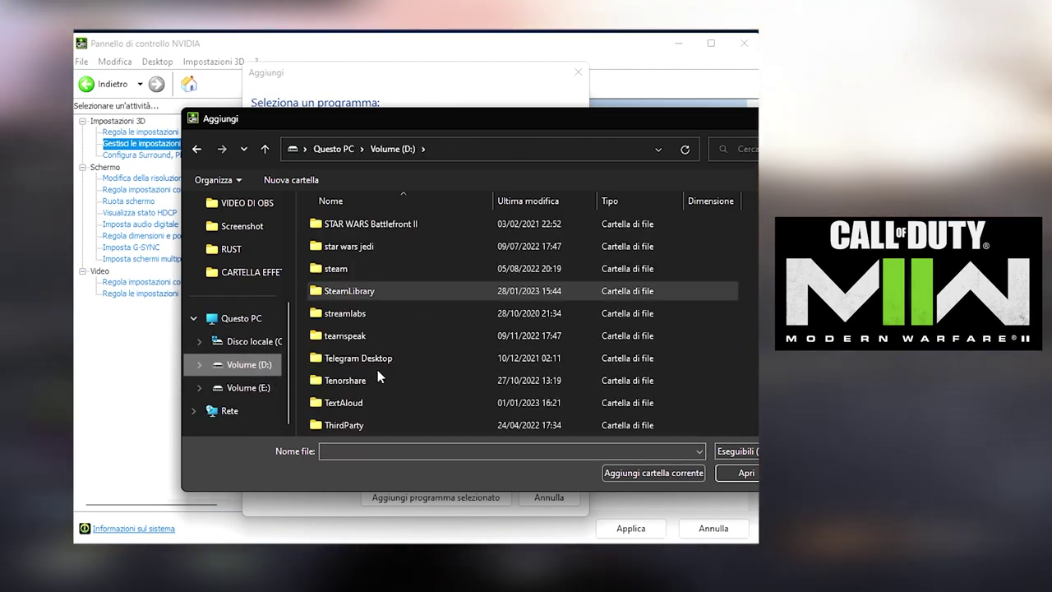
pyautogui.scroll(-1, 431, 349)
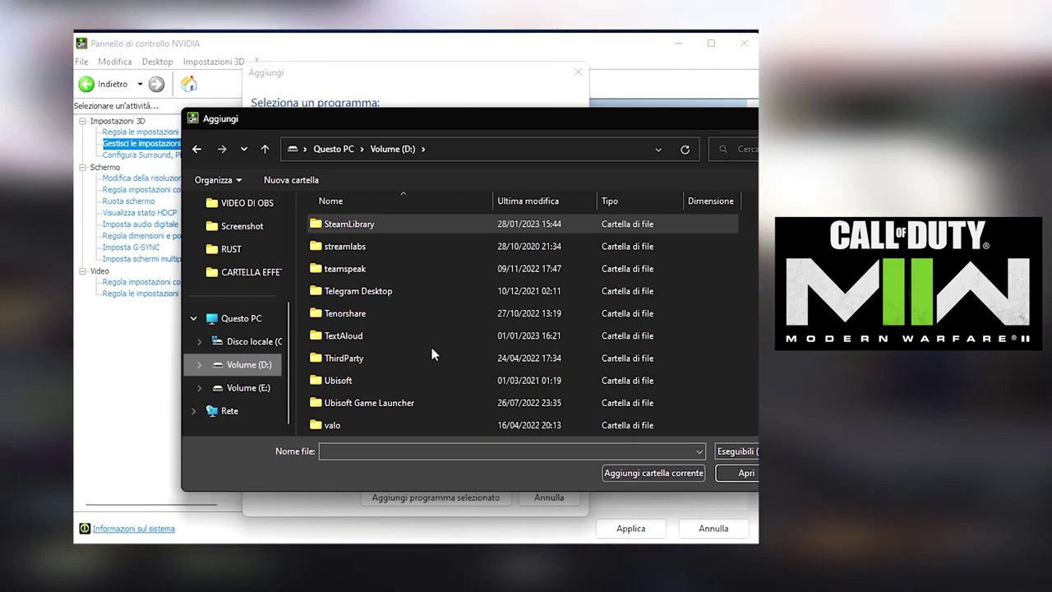
pyautogui.scroll(-1, 456, 348)
pyautogui.scroll(2, 403, 303)
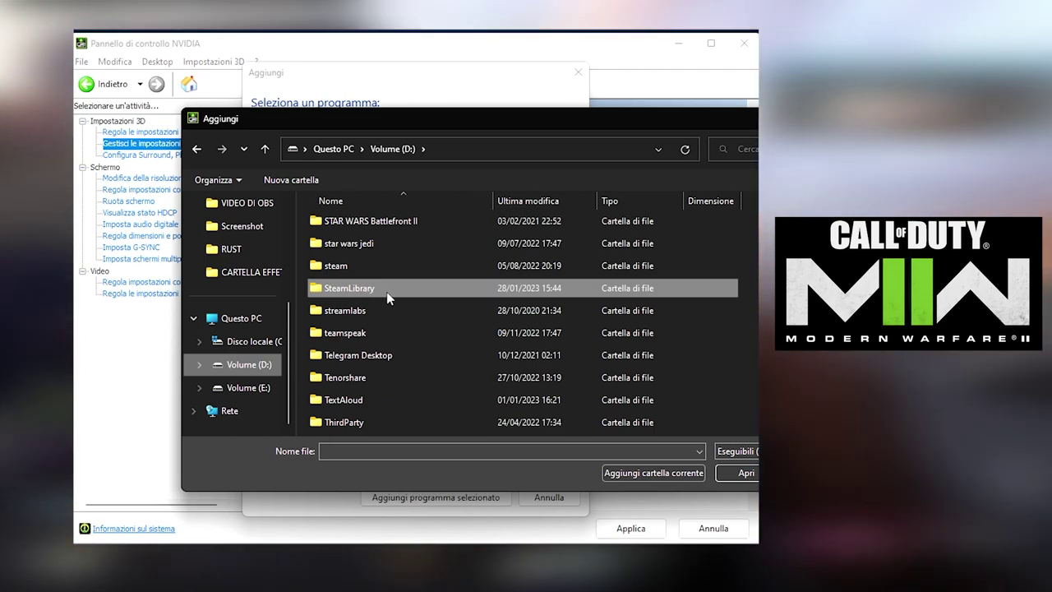
# Step: Select the cod application in SteamLibrary > steamapps > common > Call of Duty HQ
pyautogui.doubleClick(386, 289)
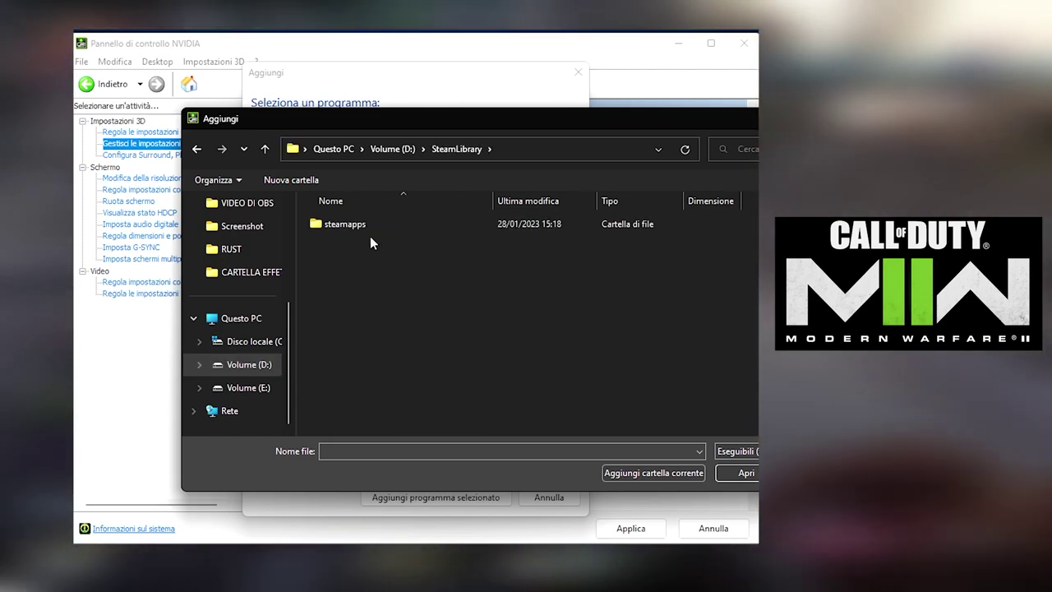
pyautogui.doubleClick(369, 227)
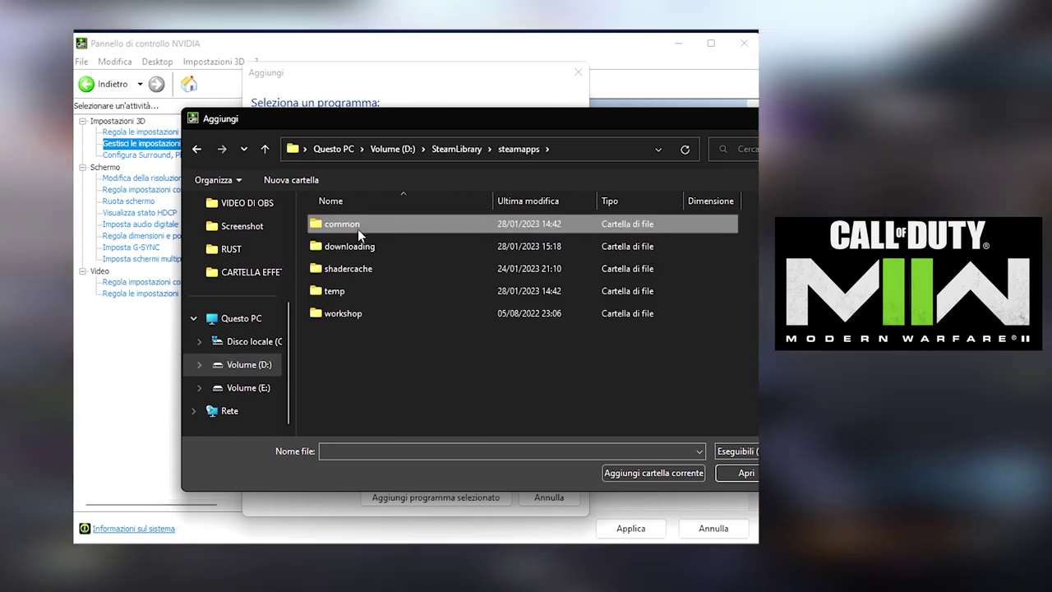
pyautogui.doubleClick(357, 227)
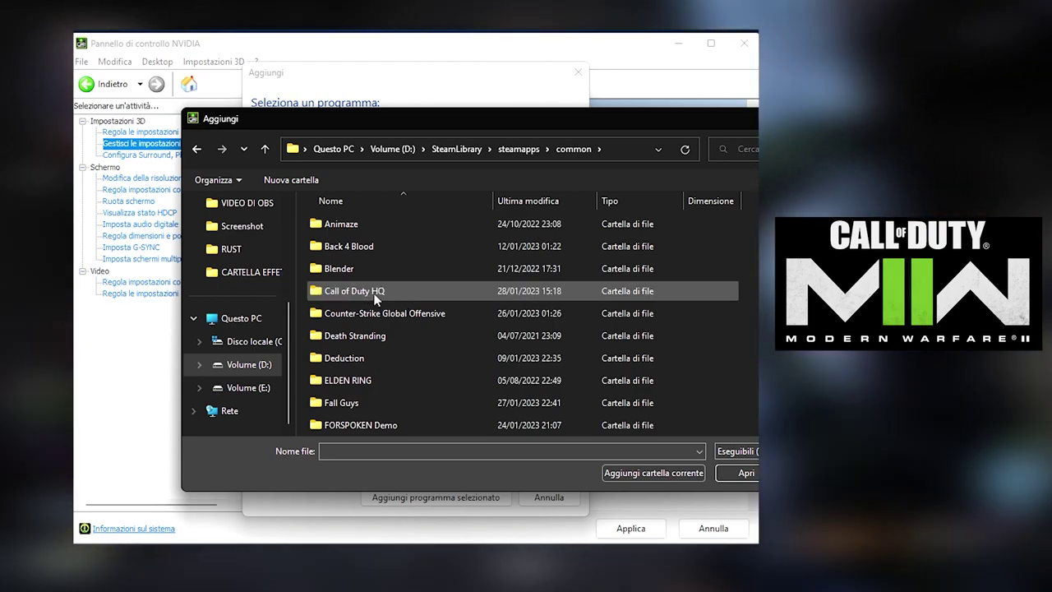
pyautogui.doubleClick(386, 292)
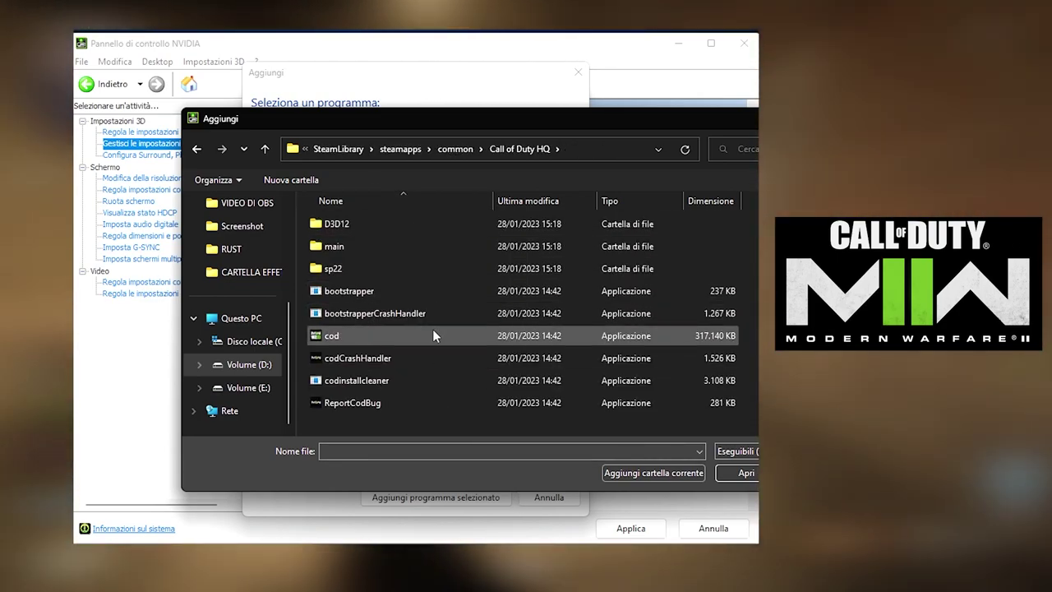
pyautogui.click(425, 333)
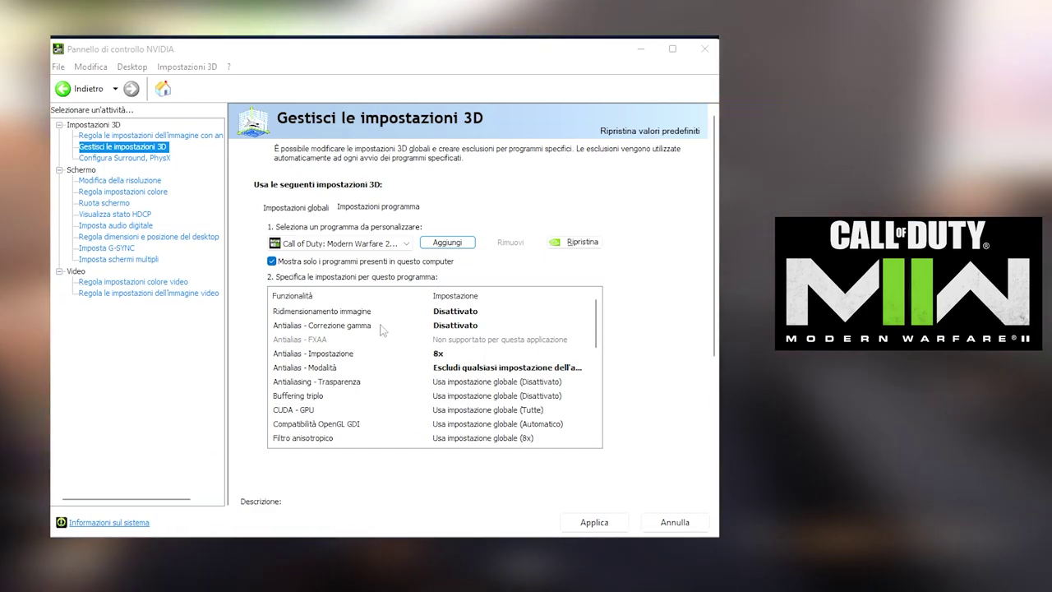
# Step: Check the Ridimensionamento immagine options, keeping Disattivato, and set Antialias - Correzione gamma to Attivato
pyautogui.click(449, 316)
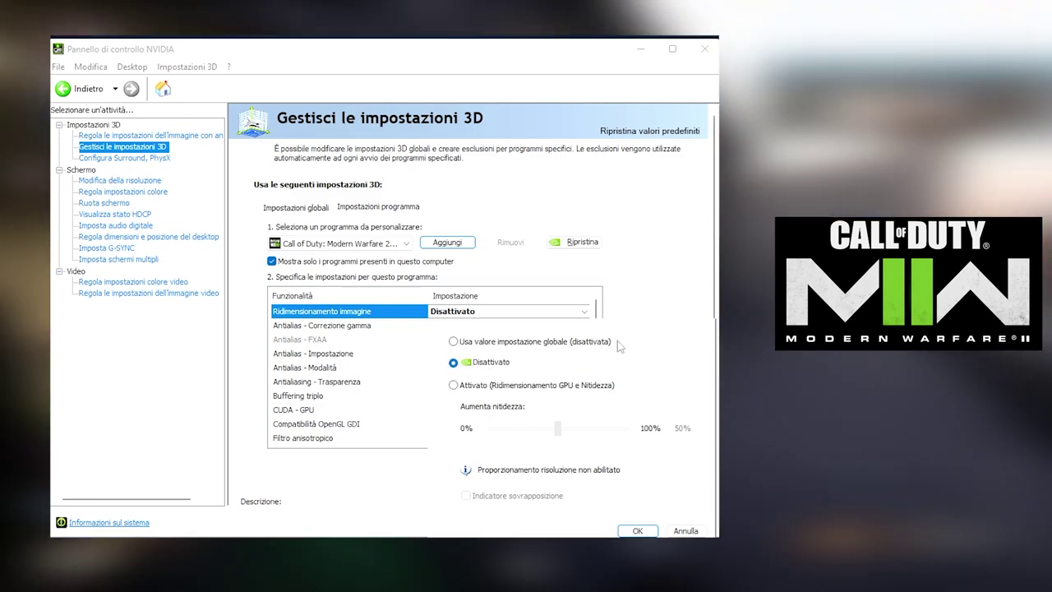
pyautogui.click(657, 301)
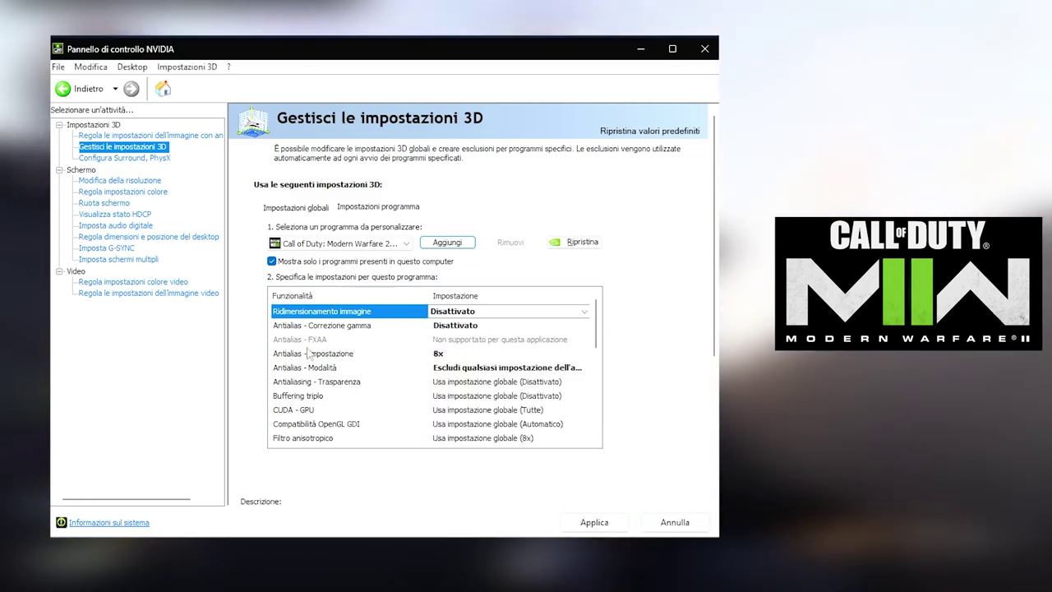
pyautogui.click(371, 325)
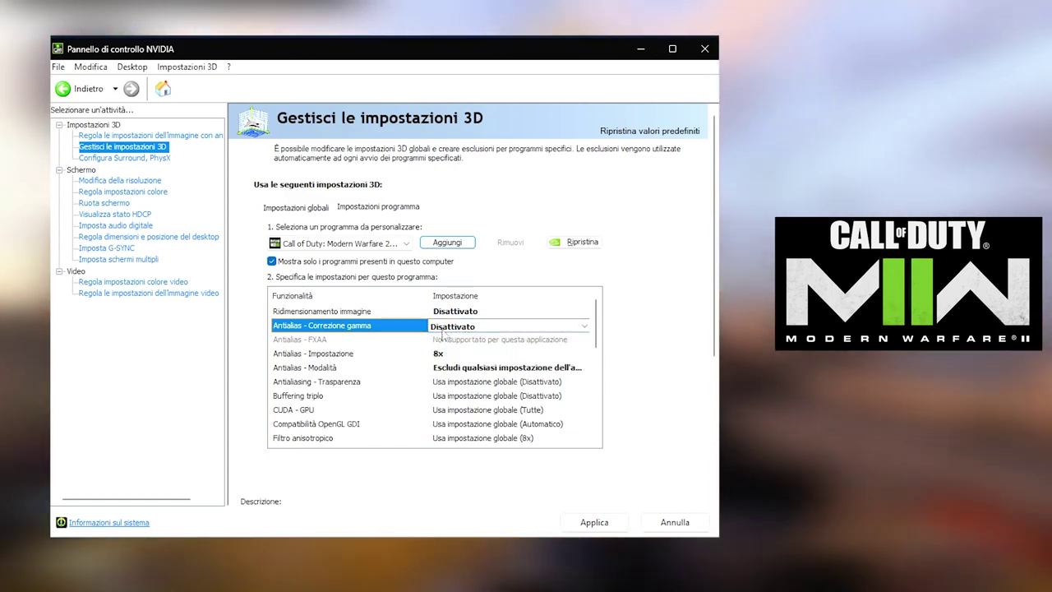
pyautogui.click(443, 326)
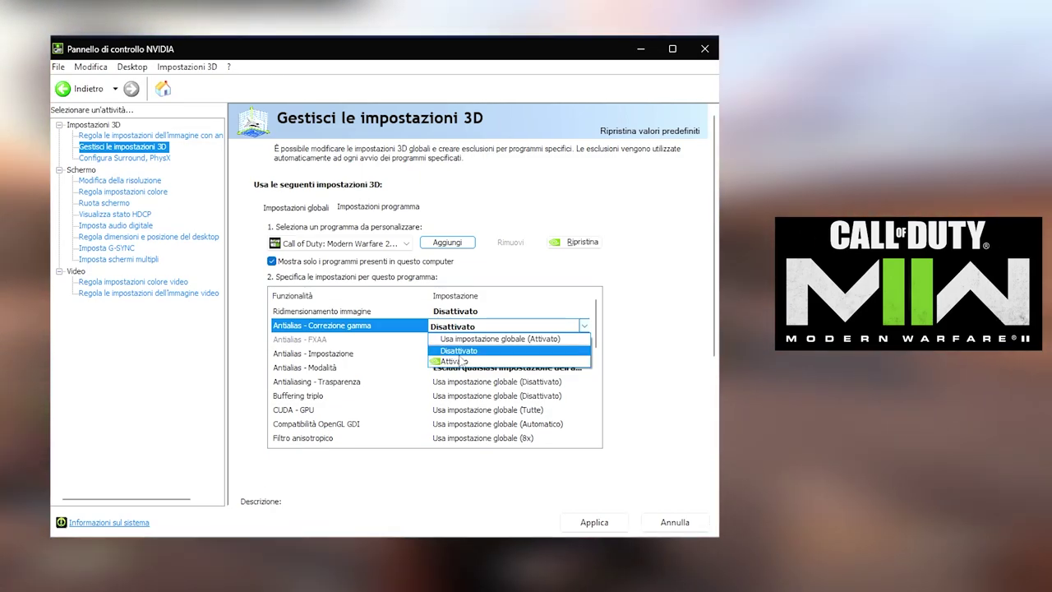
pyautogui.click(460, 361)
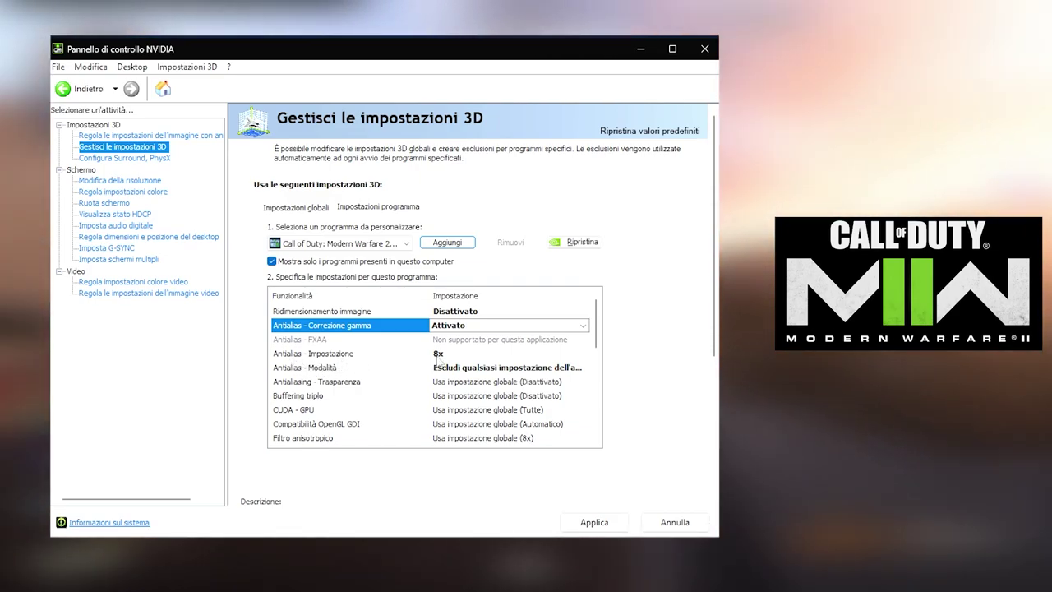
# Step: Choose 8x for Antialias - Impostazione and keep the Escludi qualsiasi impostazione option for Antialias - Modalità
pyautogui.click(439, 358)
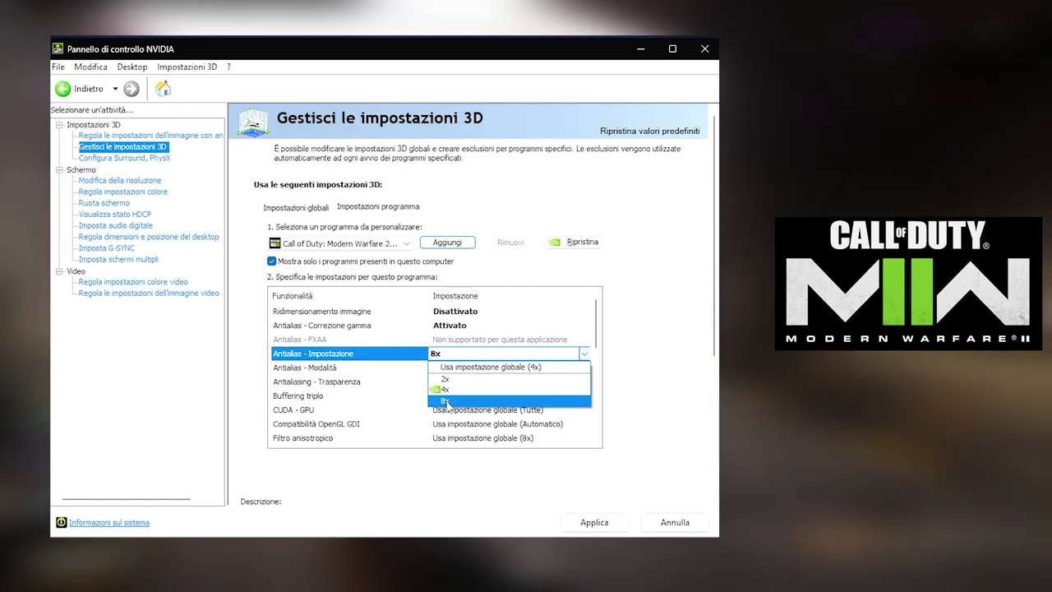
pyautogui.click(445, 400)
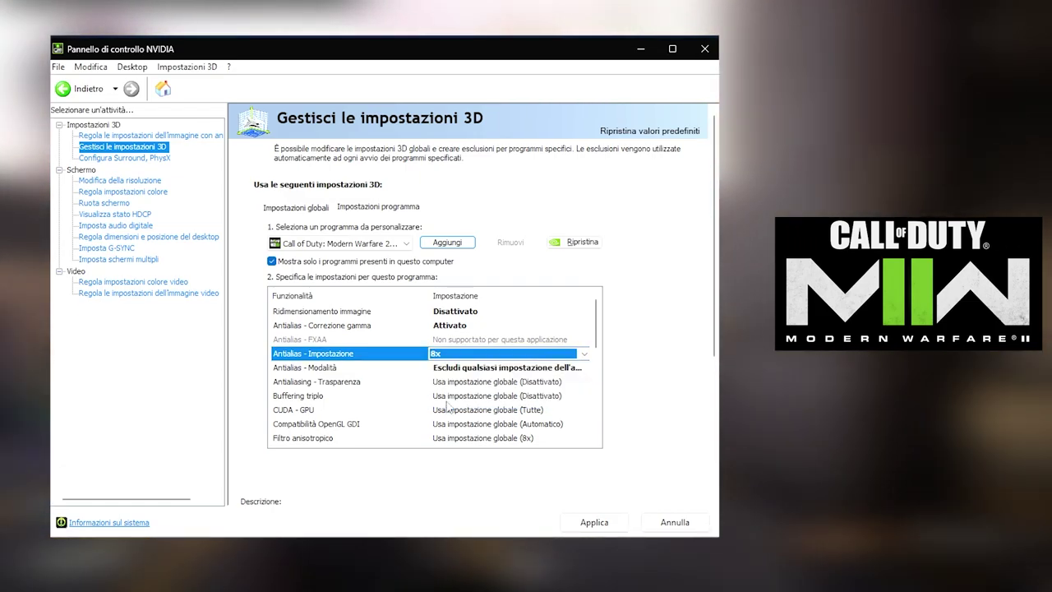
pyautogui.click(451, 375)
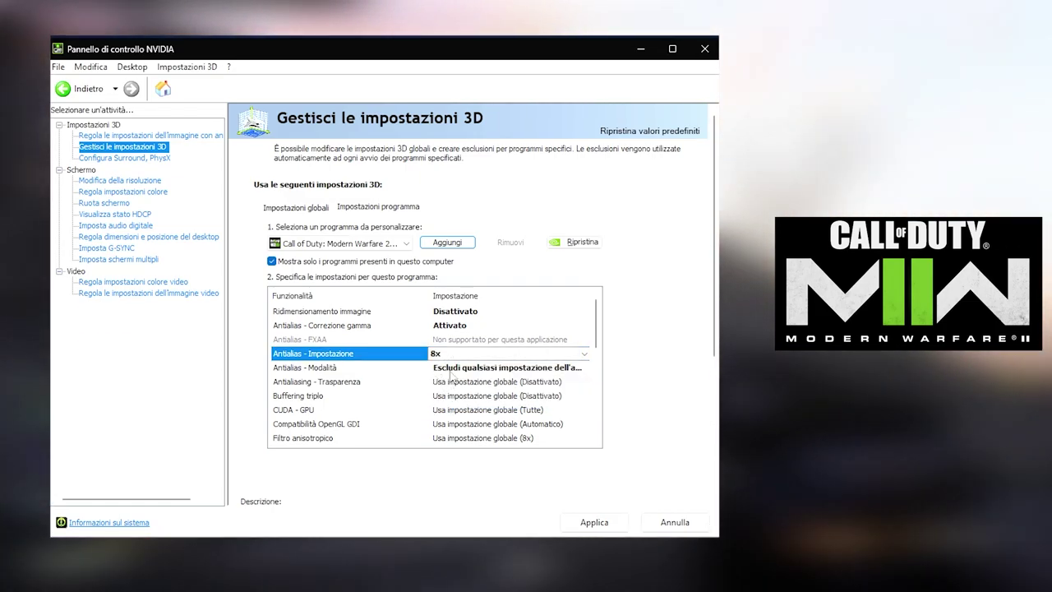
pyautogui.click(451, 376)
pyautogui.click(451, 376)
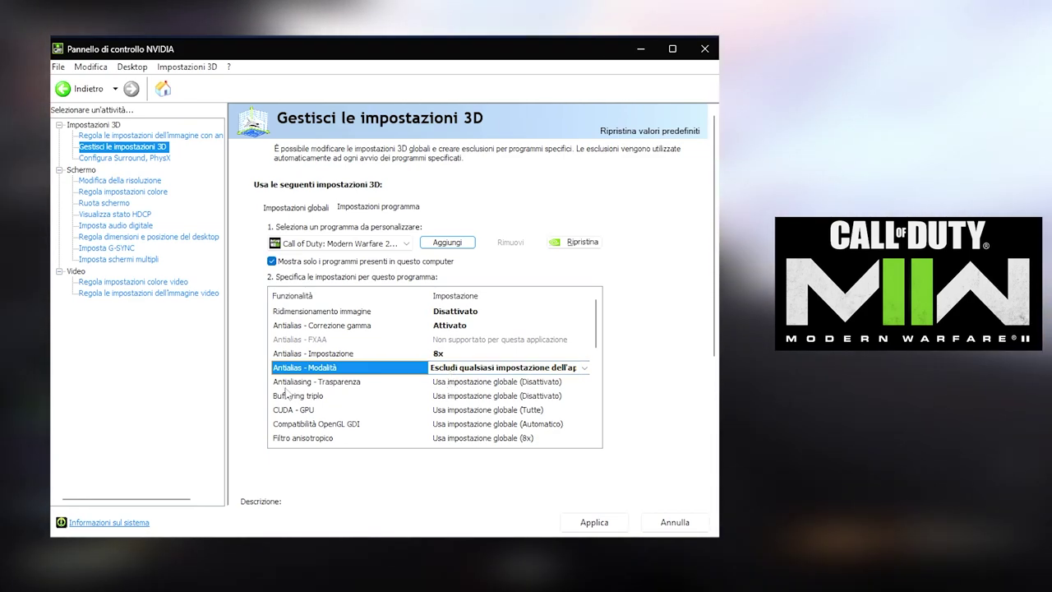
# Step: Set both Antialiasing - Trasparenza and Buffering triplo to Disattivato
pyautogui.click(452, 381)
pyautogui.click(454, 411)
pyautogui.scroll(-1, 309, 403)
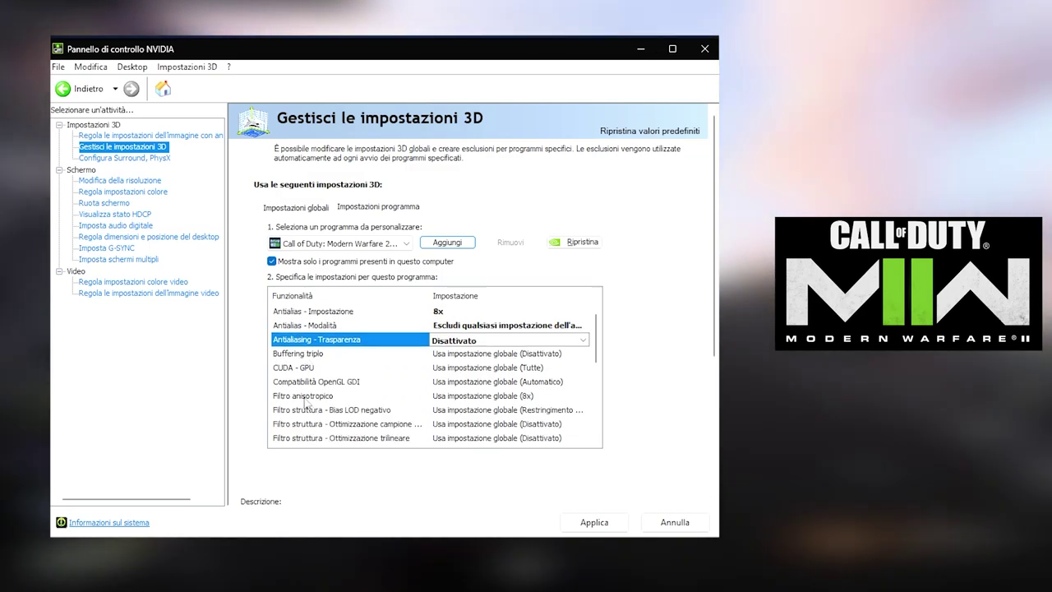
pyautogui.click(468, 355)
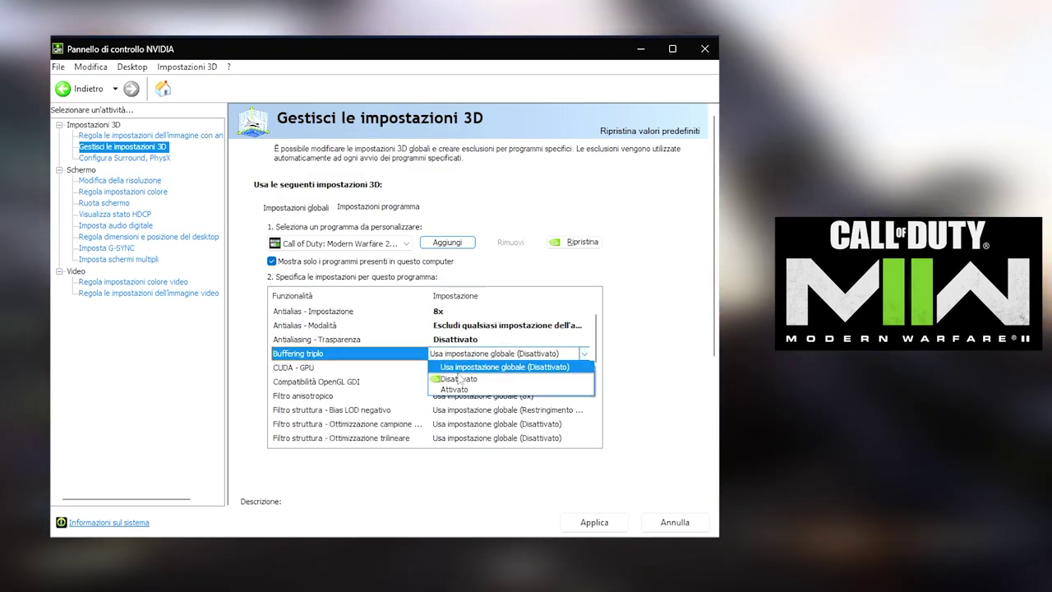
pyautogui.click(457, 382)
pyautogui.scroll(-1, 444, 390)
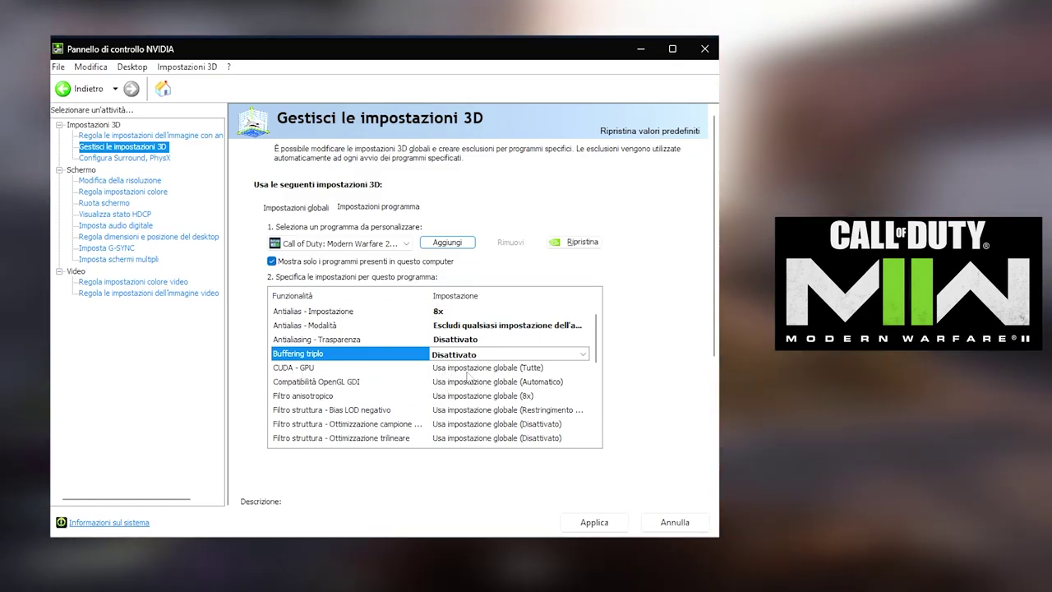
# Step: Set CUDA - GPU to Usa queste GPU with the NVIDIA GeForce GTX 1660 SUPER enabled
pyautogui.click(467, 370)
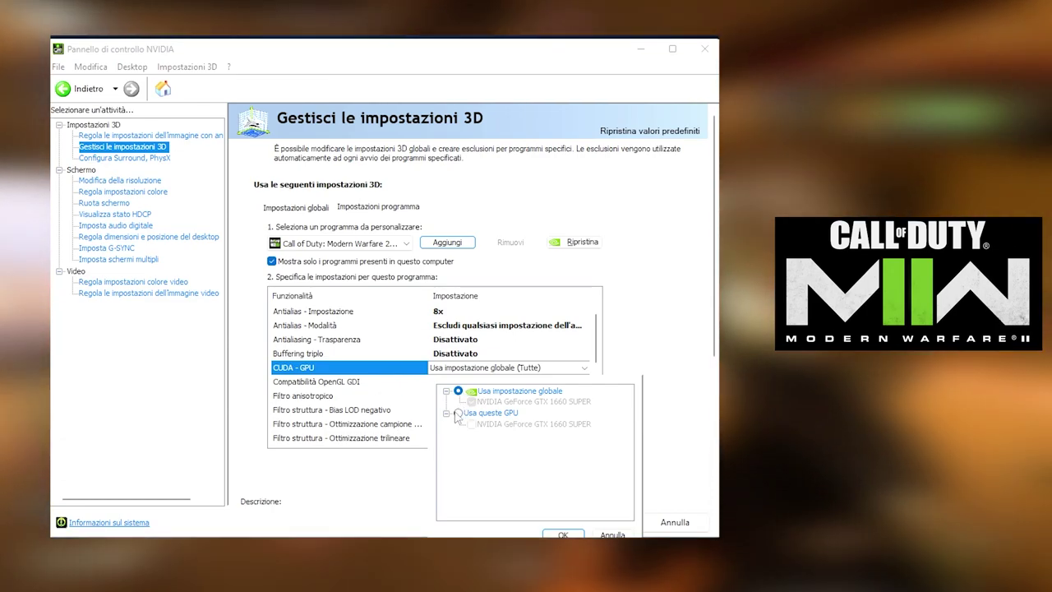
pyautogui.click(457, 414)
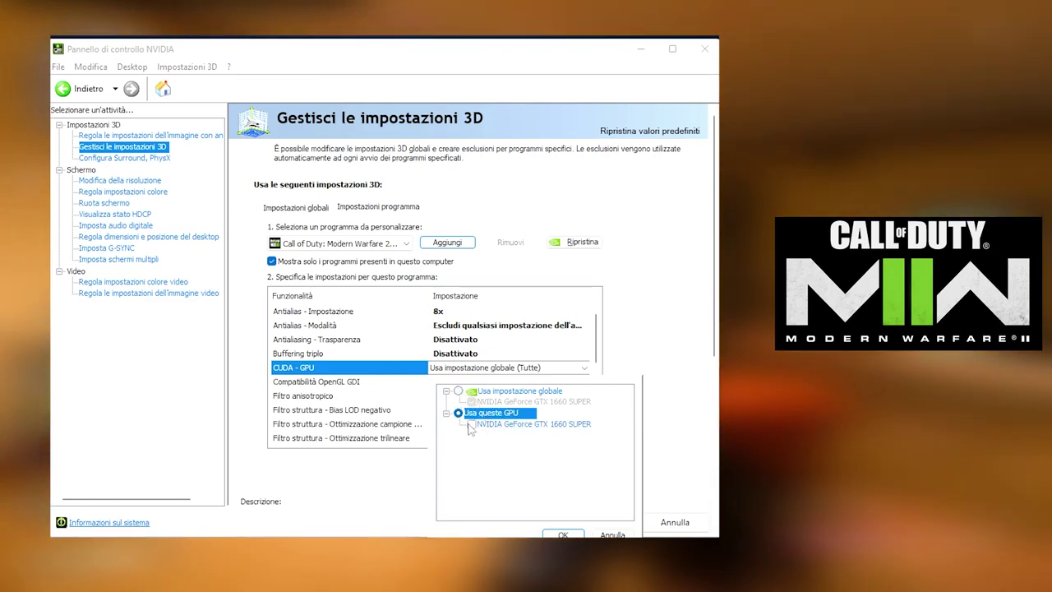
pyautogui.click(471, 425)
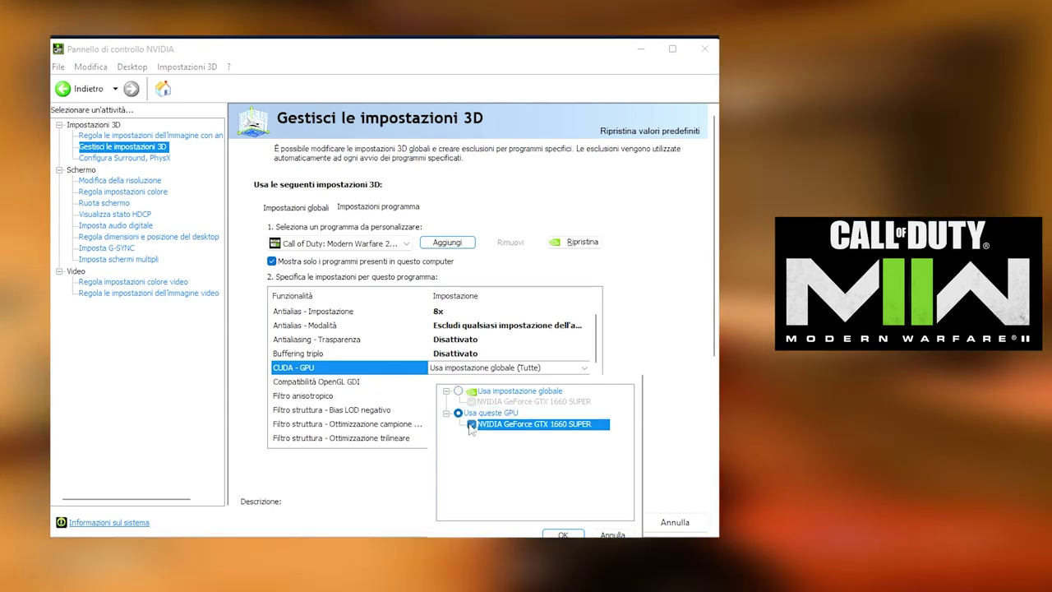
pyautogui.click(561, 535)
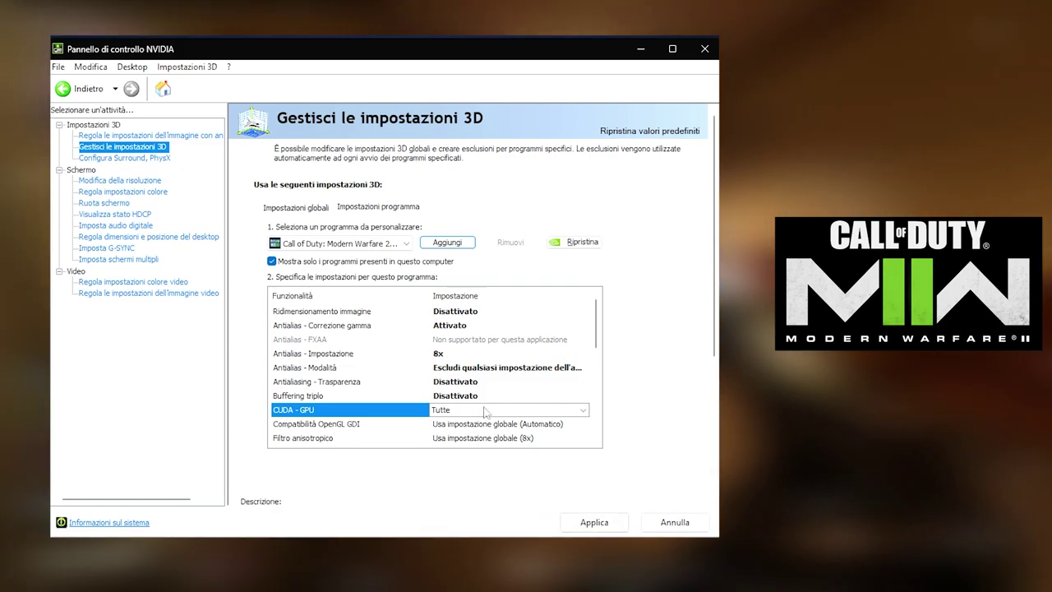
pyautogui.scroll(-1, 482, 377)
pyautogui.click(483, 372)
pyautogui.click(674, 385)
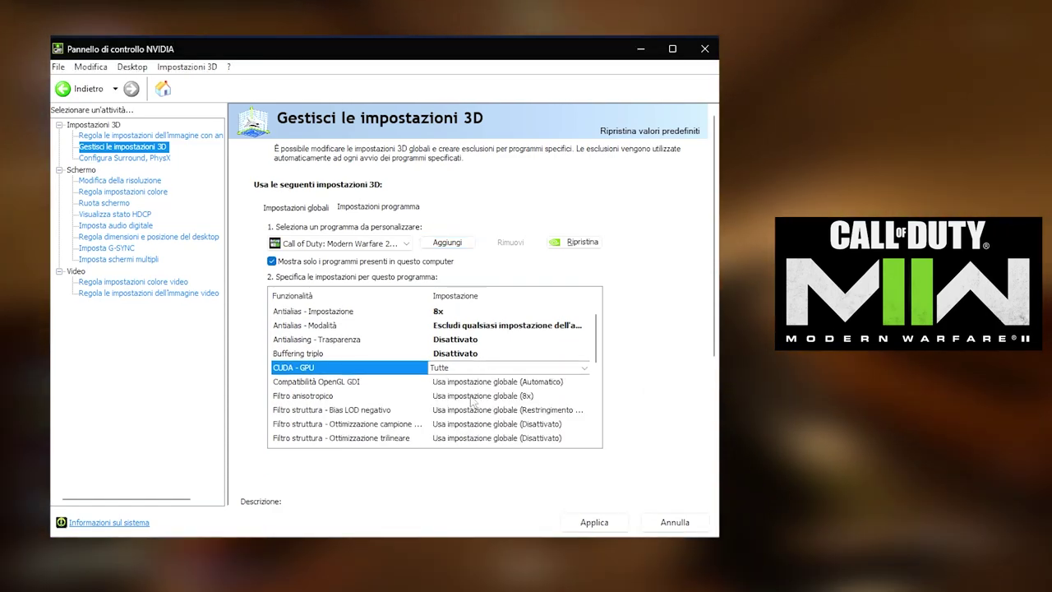
# Step: Set Compatibilità OpenGL GDI to Automatico
pyautogui.click(440, 383)
pyautogui.click(440, 383)
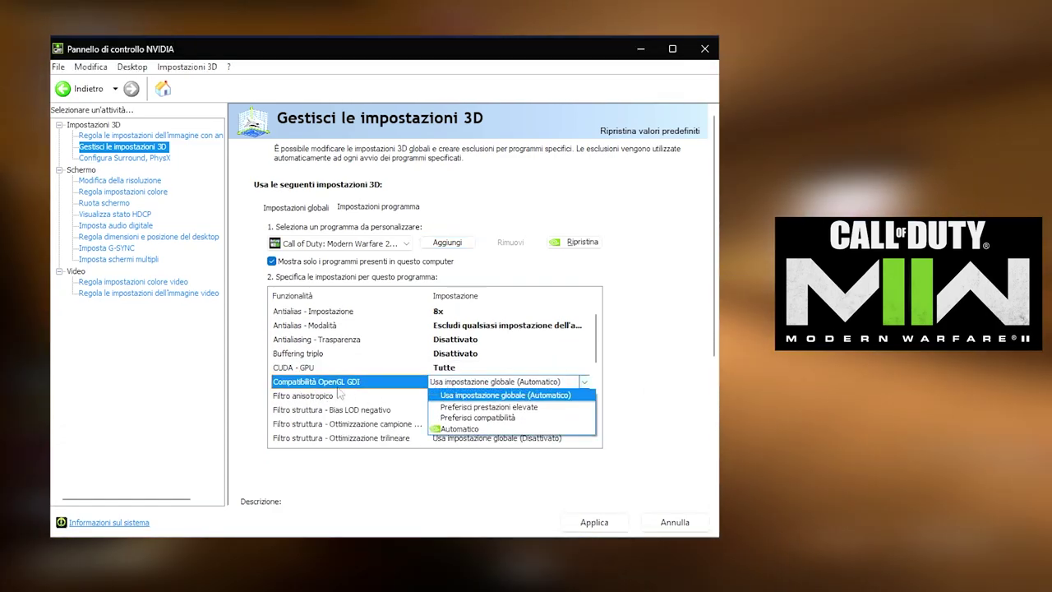
pyautogui.click(458, 428)
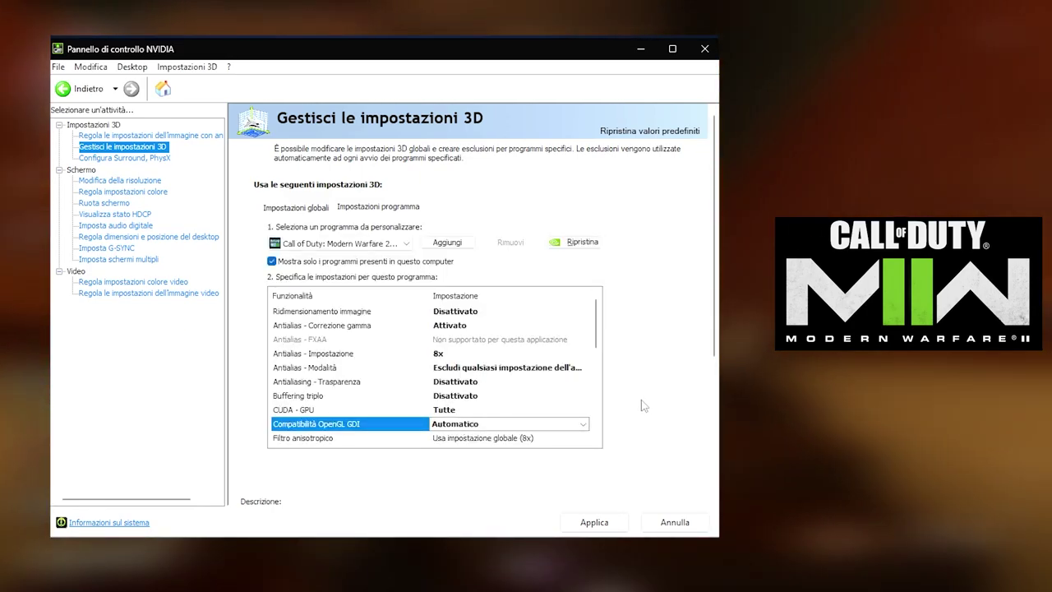
pyautogui.scroll(-1, 644, 405)
pyautogui.scroll(-1, 539, 364)
pyautogui.click(531, 349)
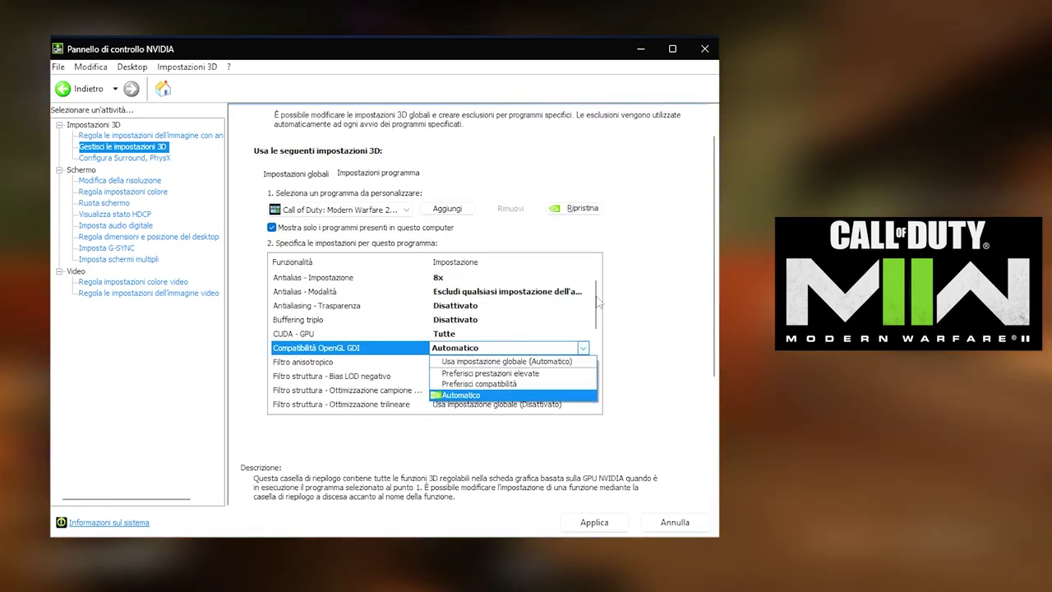
pyautogui.scroll(-3, 597, 304)
# Step: Set Filtro anisotropico to 8x
pyautogui.click(526, 321)
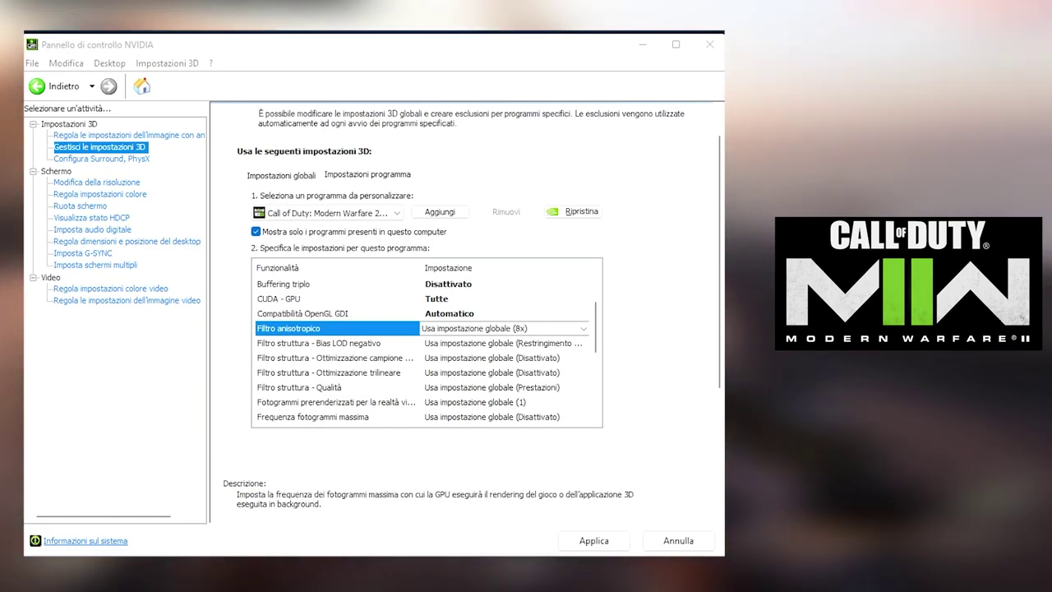
pyautogui.click(473, 330)
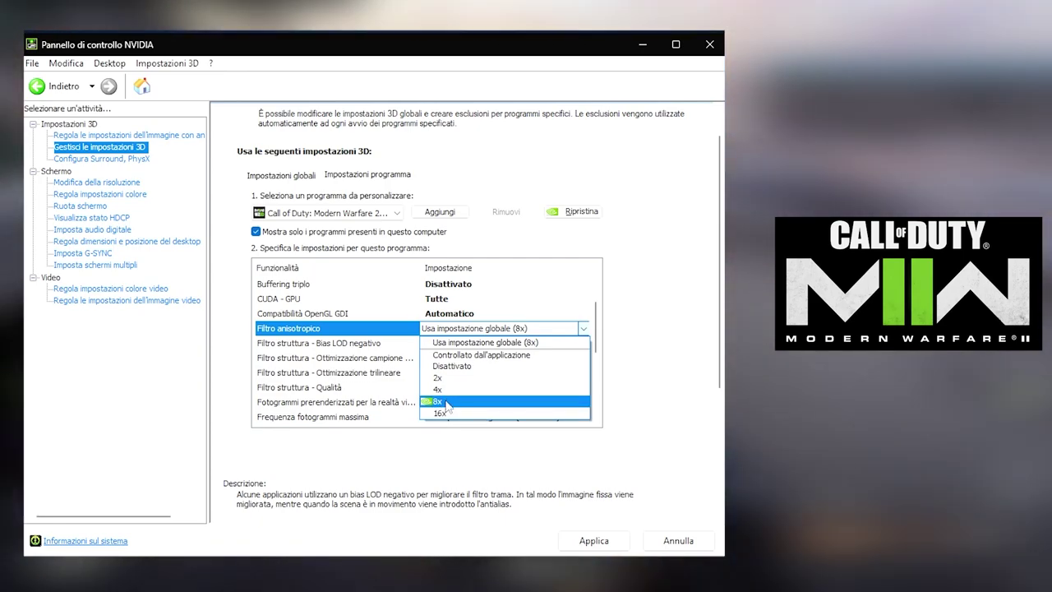
pyautogui.click(438, 401)
# Step: Set Filtro struttura - Ottimizzazione trilineare to Disattivato
pyautogui.moveTo(598, 305); pyautogui.dragTo(598, 349)
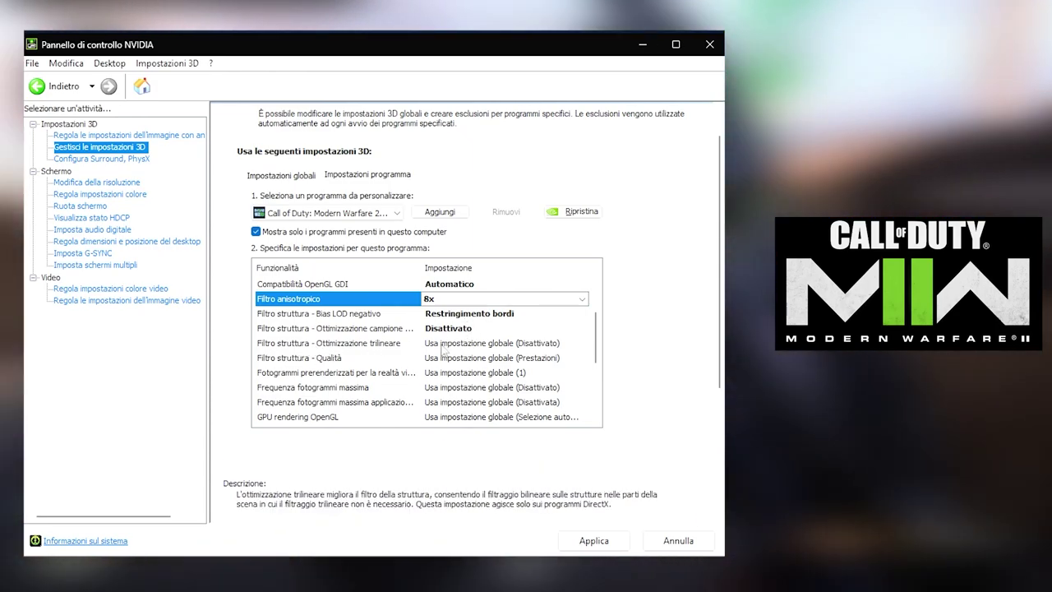
pyautogui.click(426, 345)
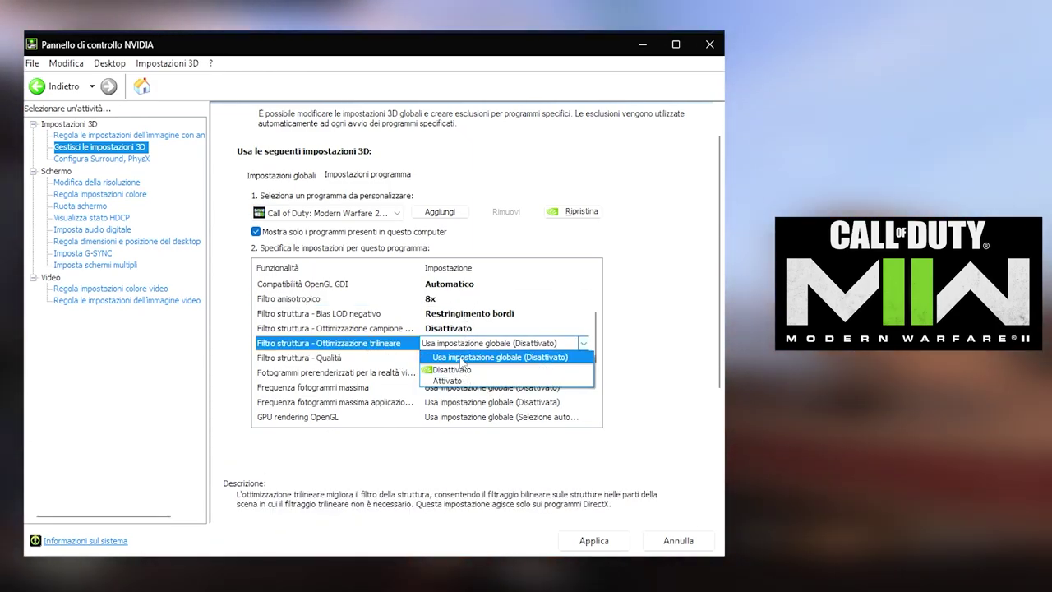
pyautogui.click(456, 371)
pyautogui.scroll(-3, 457, 375)
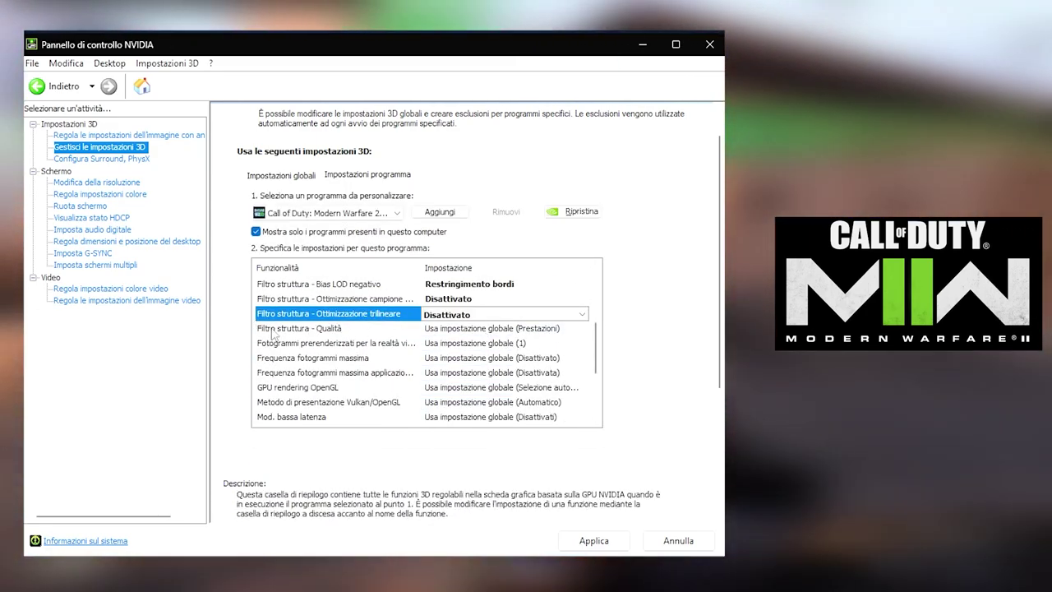
# Step: Set Filtro struttura - Qualità to Prestazioni and the virtual reality pre-rendered frames (Fotogrammi prerenderizzati) to 1
pyautogui.click(446, 329)
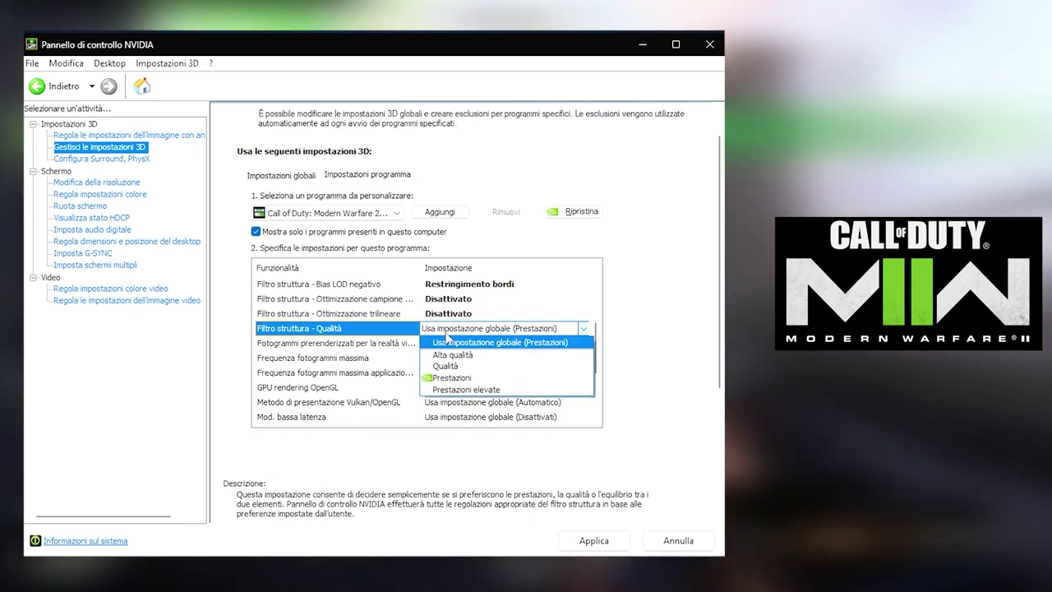
pyautogui.click(451, 378)
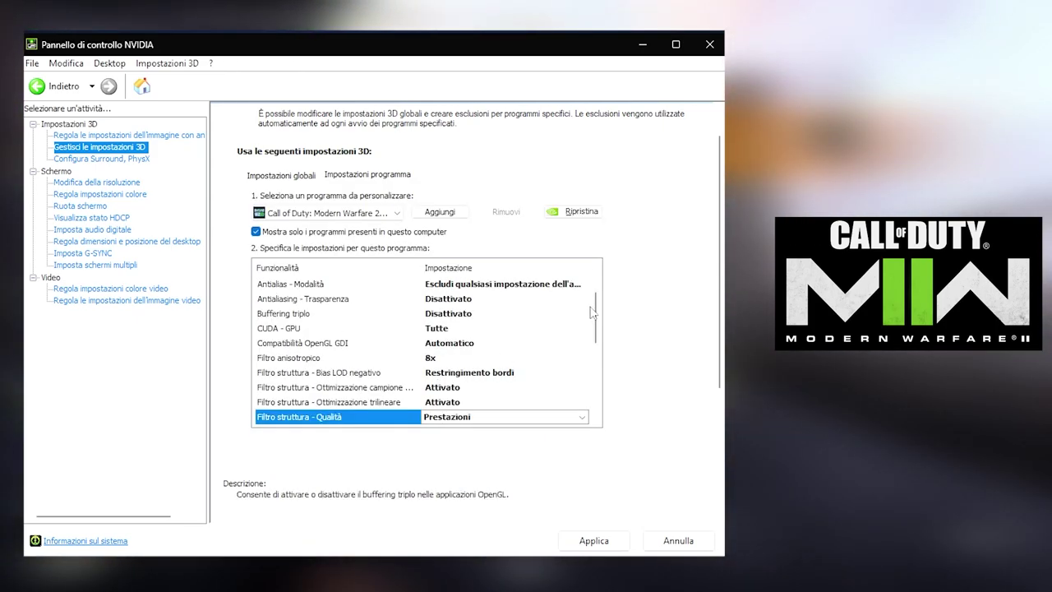
pyautogui.moveTo(599, 310); pyautogui.dragTo(590, 341)
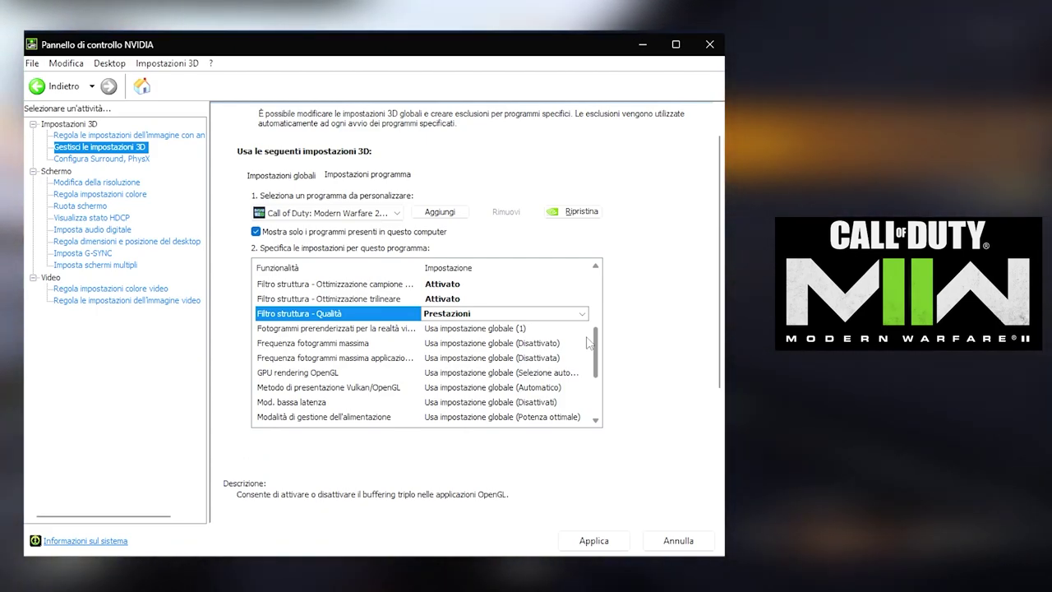
pyautogui.scroll(-1, 589, 344)
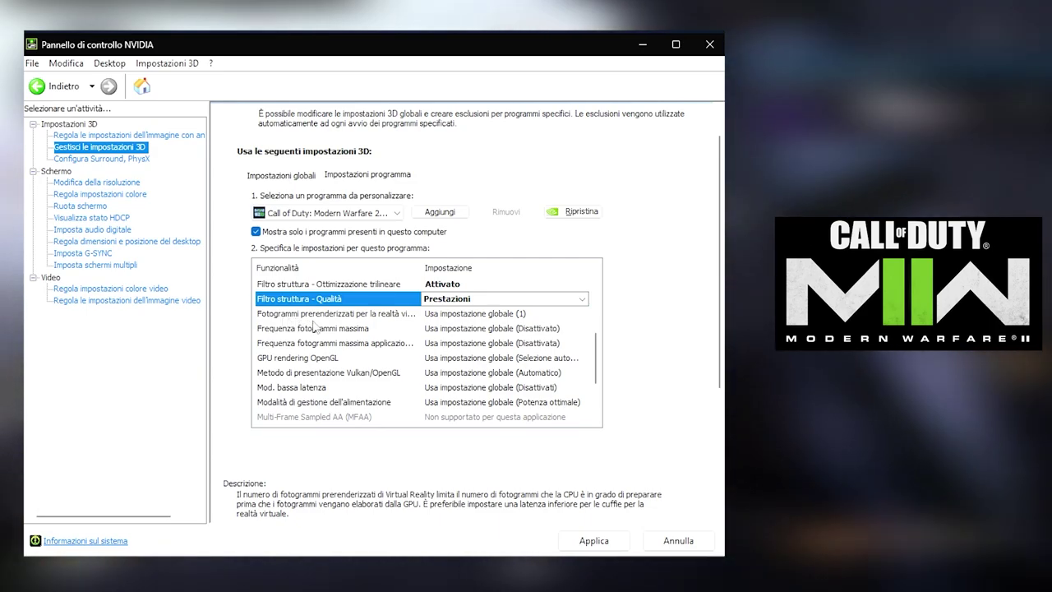
pyautogui.click(413, 315)
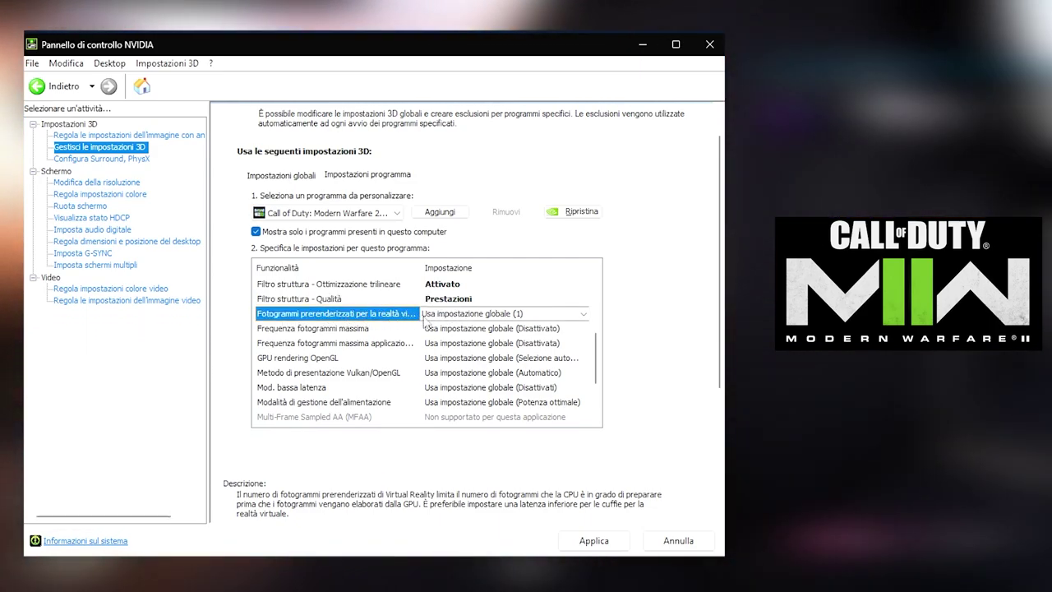
pyautogui.click(454, 315)
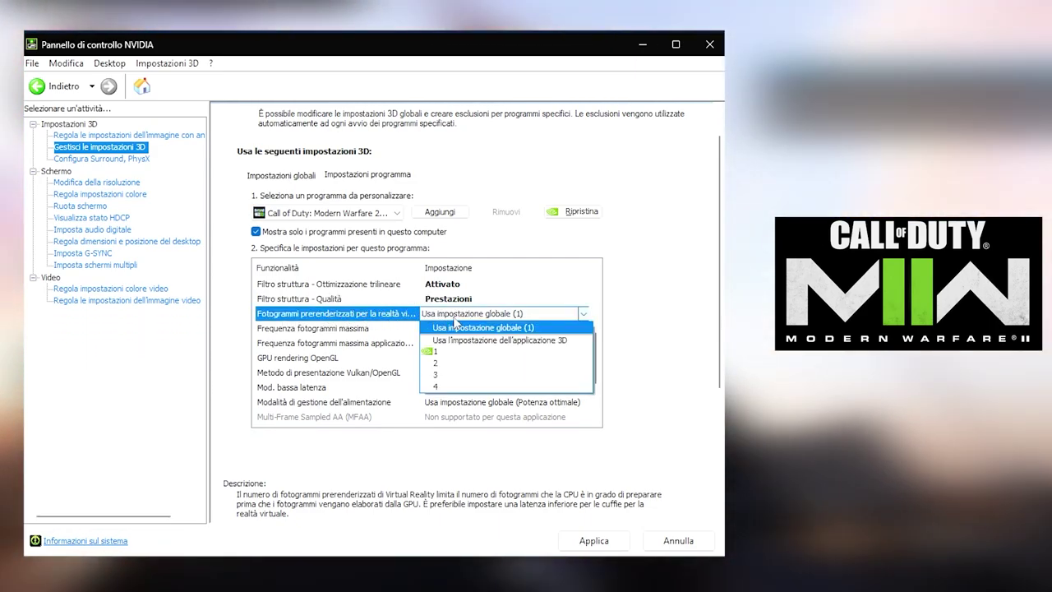
pyautogui.click(437, 351)
# Step: Enable a maximum frame rate limit (Frequenza fotogrammi massima) and set it to 1000 FPS
pyautogui.moveTo(600, 318); pyautogui.dragTo(586, 362)
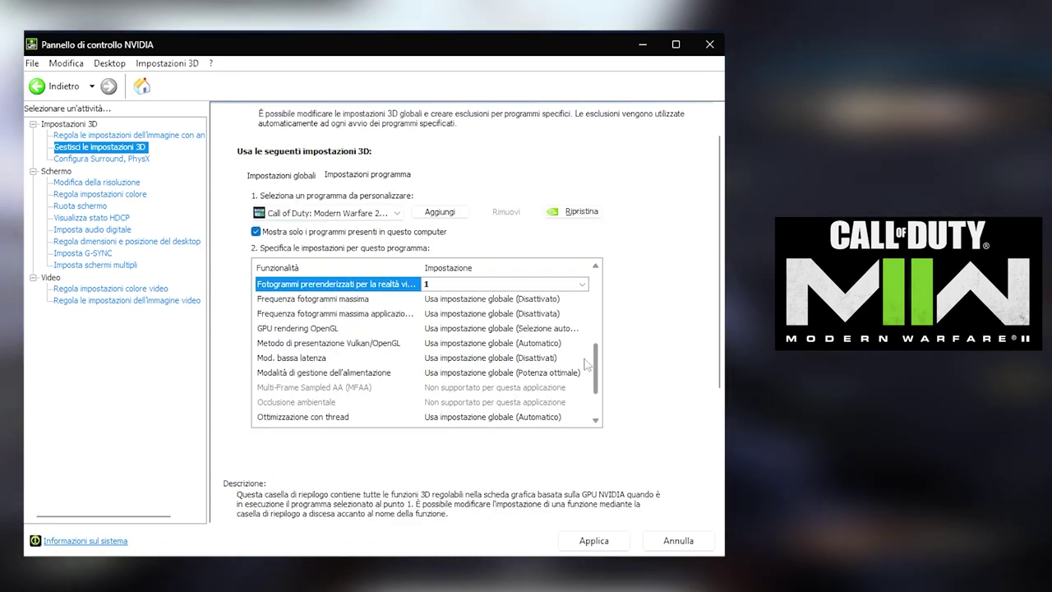
pyautogui.click(374, 301)
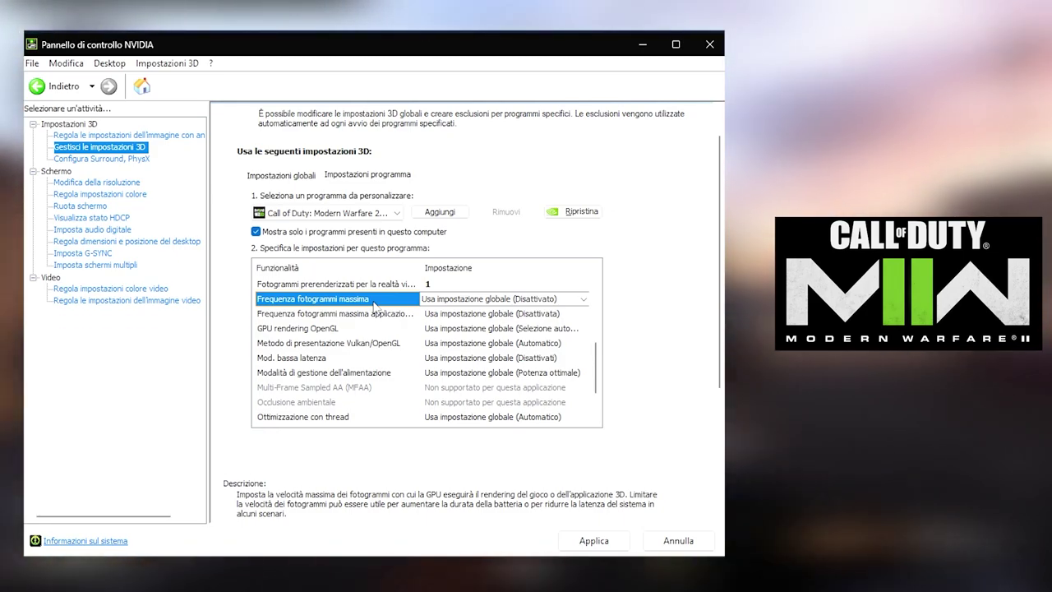
pyautogui.scroll(-2, 597, 383)
pyautogui.moveTo(595, 398); pyautogui.dragTo(588, 288)
pyautogui.scroll(-5, 400, 330)
pyautogui.click(337, 298)
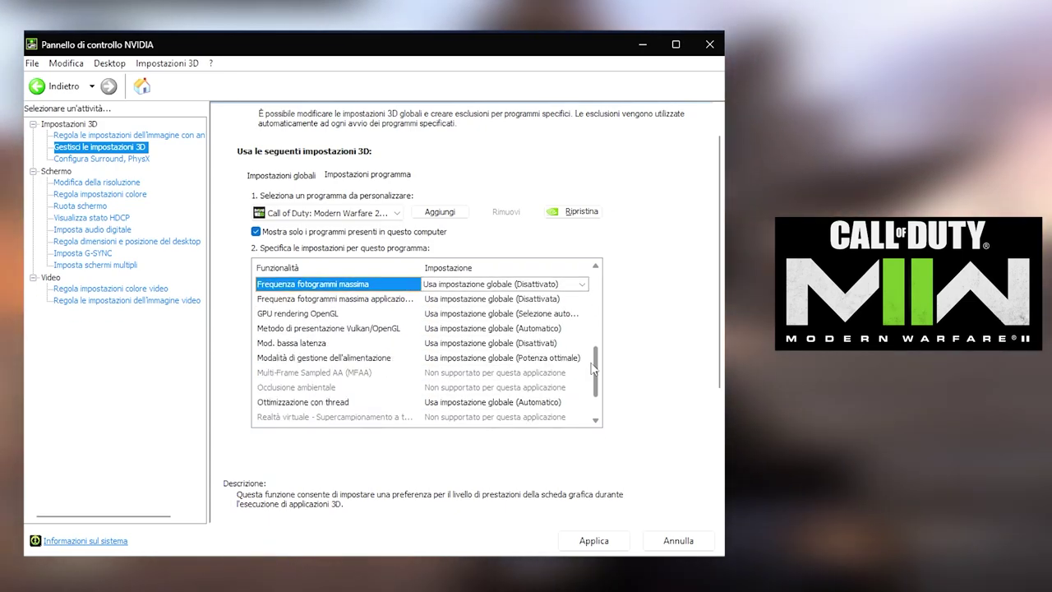
pyautogui.scroll(-2, 400, 330)
pyautogui.scroll(2, 400, 330)
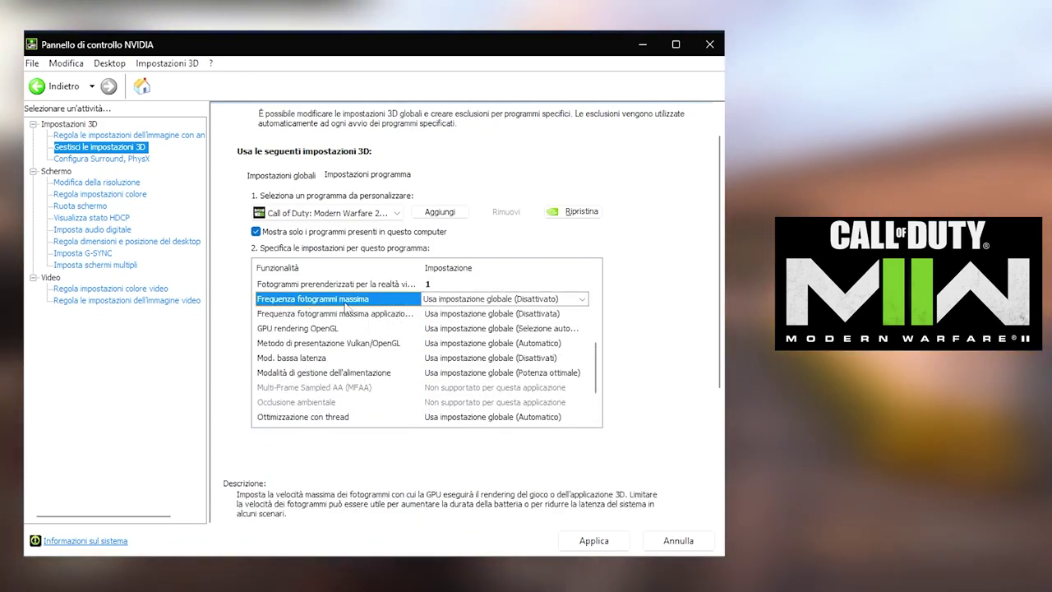
pyautogui.click(476, 302)
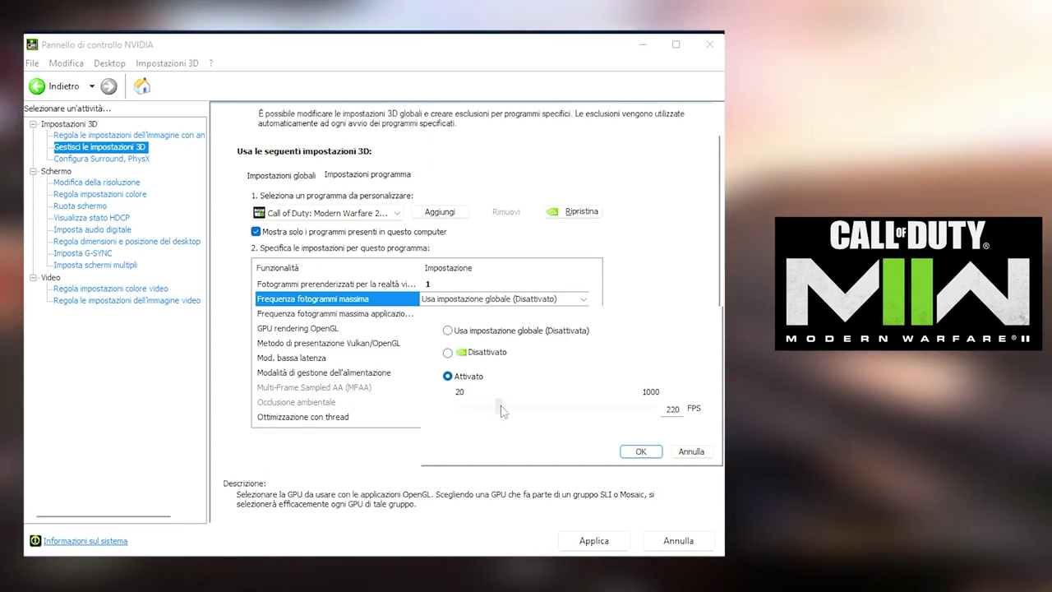
pyautogui.click(640, 451)
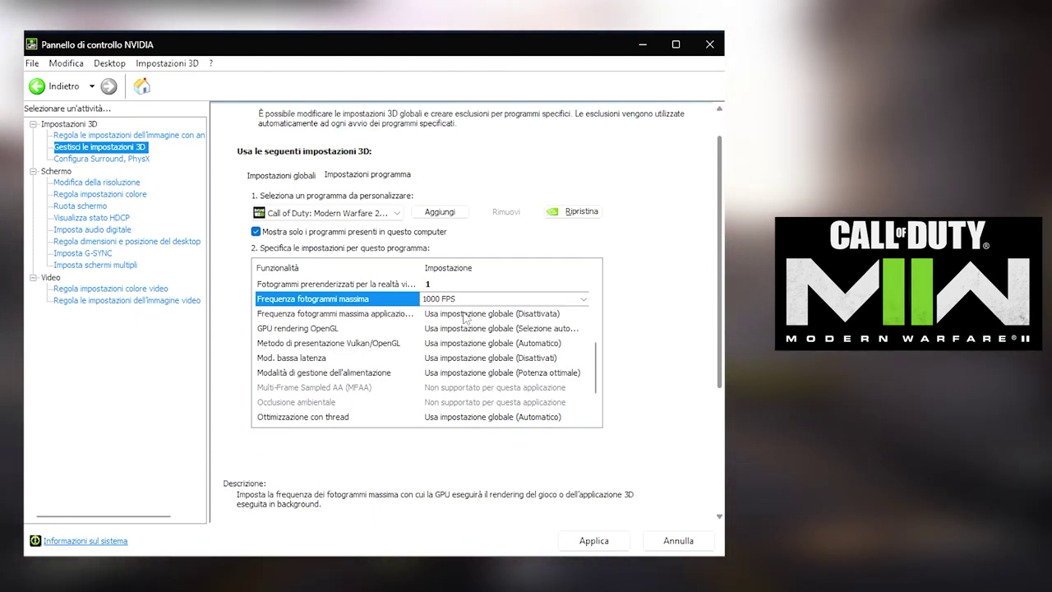
# Step: Set the background application maximum frame rate to Disattivata and GPU rendering OpenGL to Selezione automatica
pyautogui.click(359, 318)
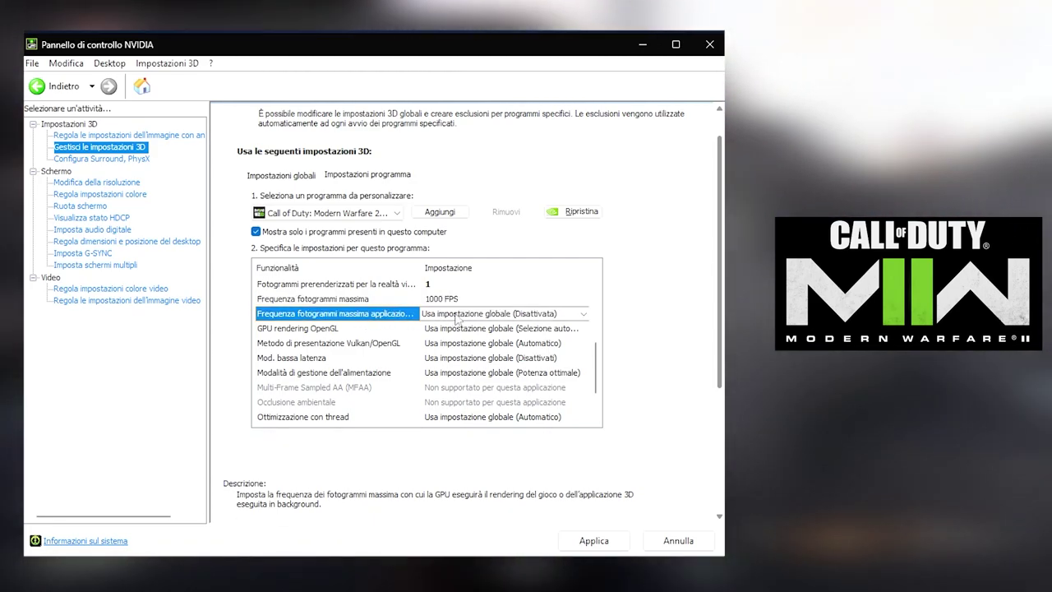
pyautogui.click(456, 316)
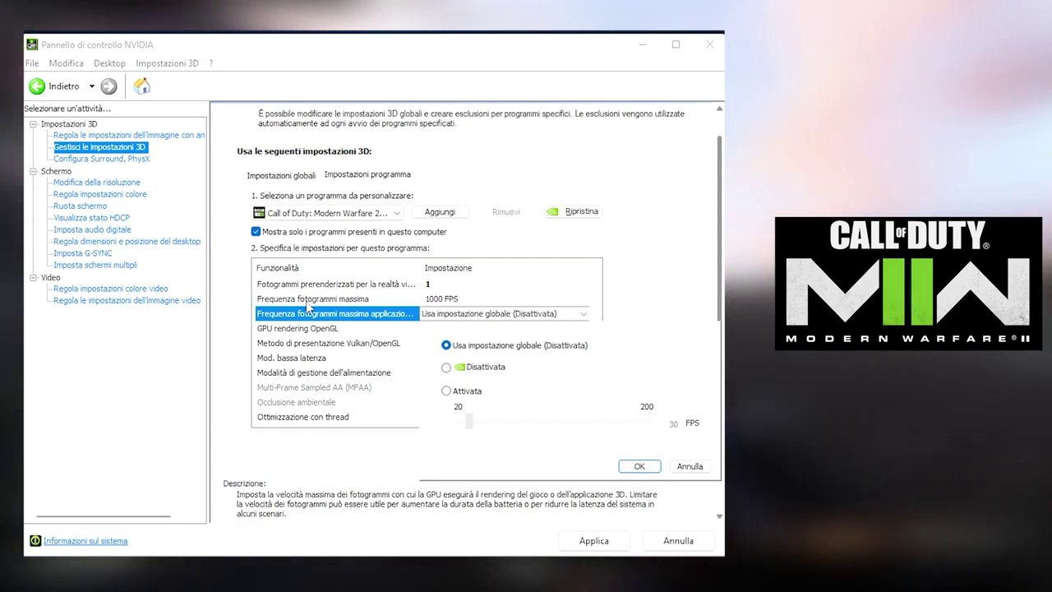
pyautogui.click(658, 468)
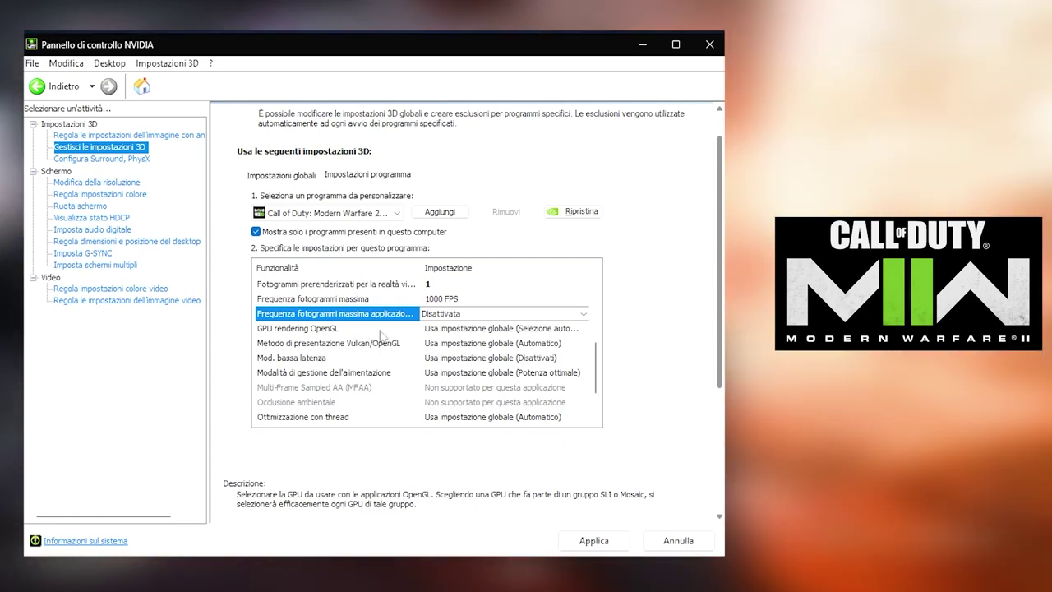
pyautogui.click(444, 328)
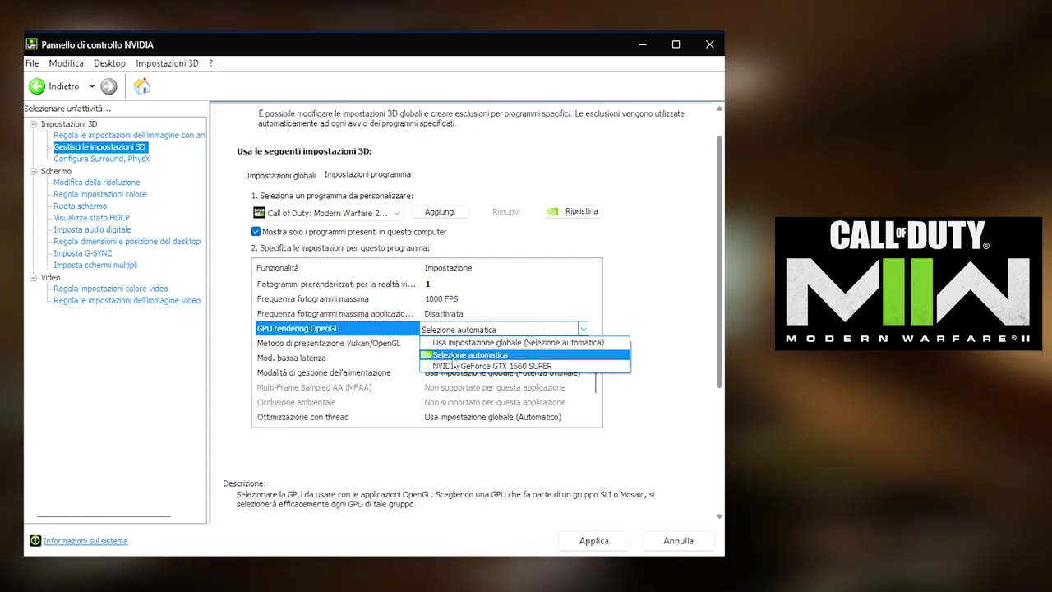
pyautogui.click(452, 359)
# Step: Set Metodo di presentazione Vulkan/OpenGL to Automatico and Mod. bassa latenza to Disattivati
pyautogui.scroll(-3, 592, 378)
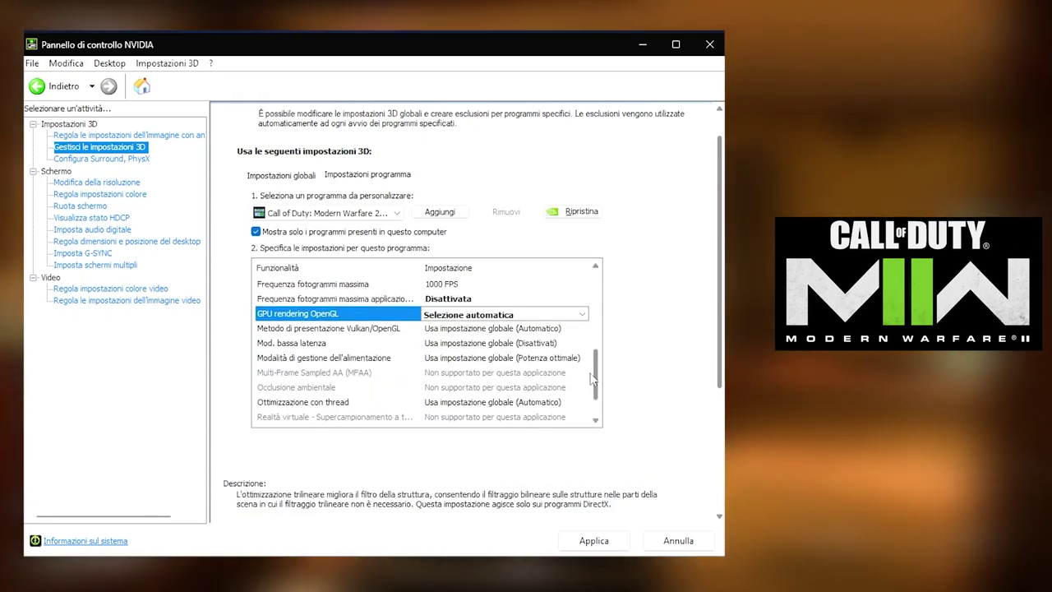
pyautogui.click(460, 328)
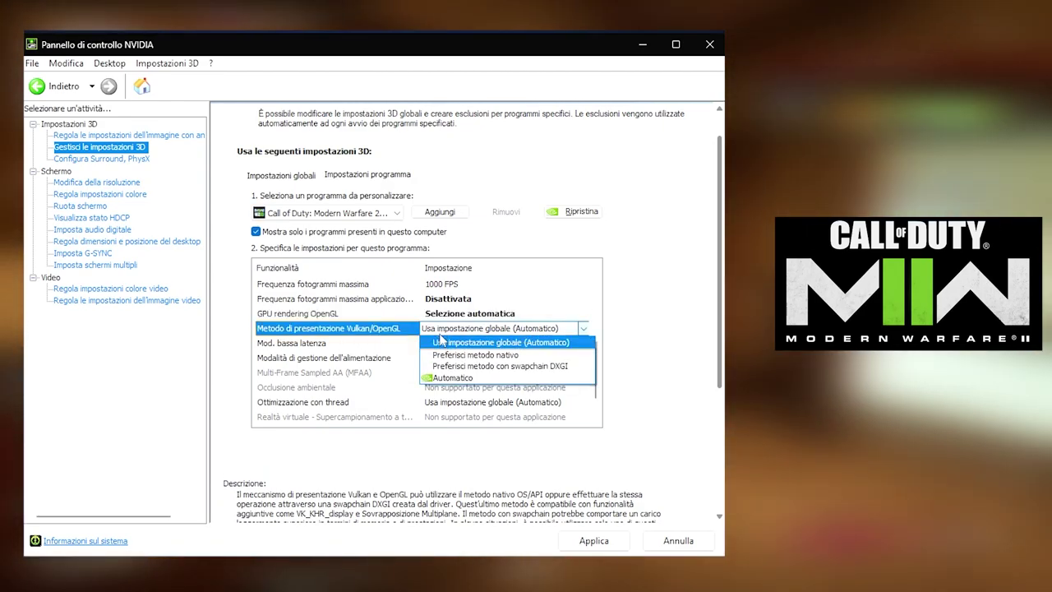
pyautogui.click(451, 383)
pyautogui.scroll(-3, 605, 352)
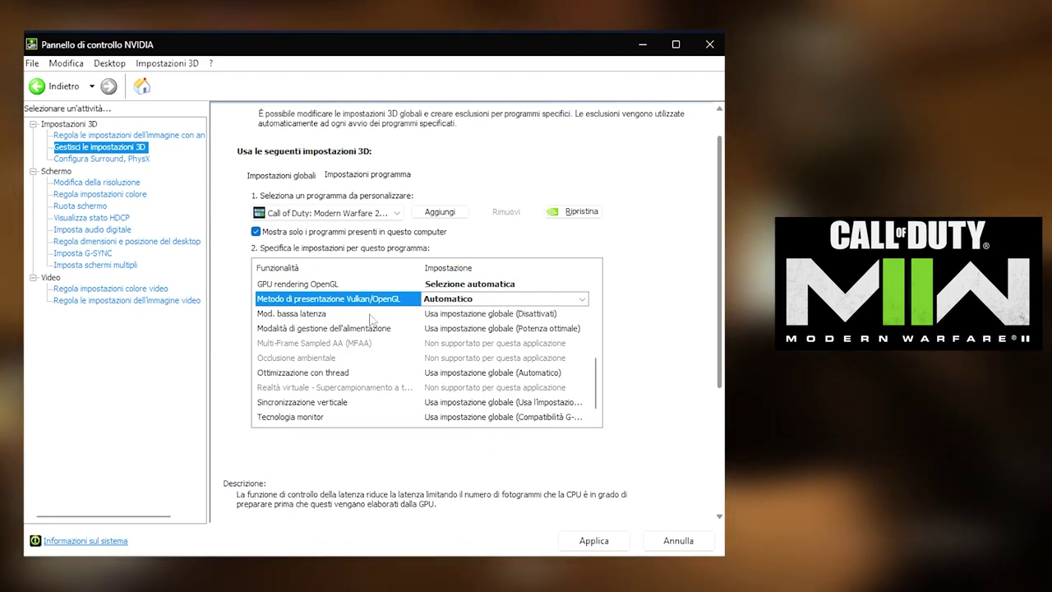
pyautogui.click(443, 317)
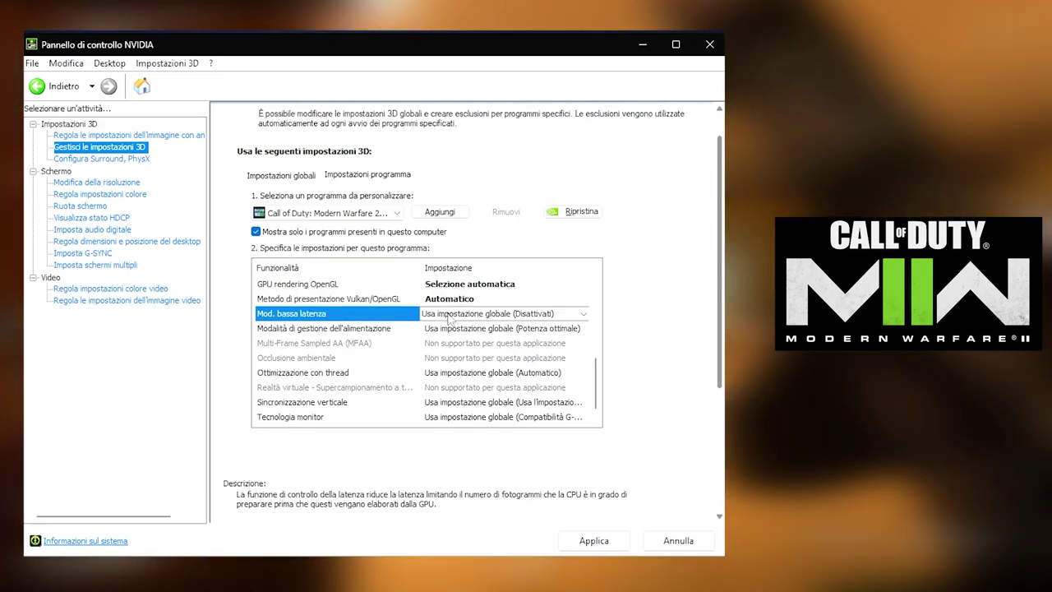
pyautogui.click(443, 317)
pyautogui.click(461, 343)
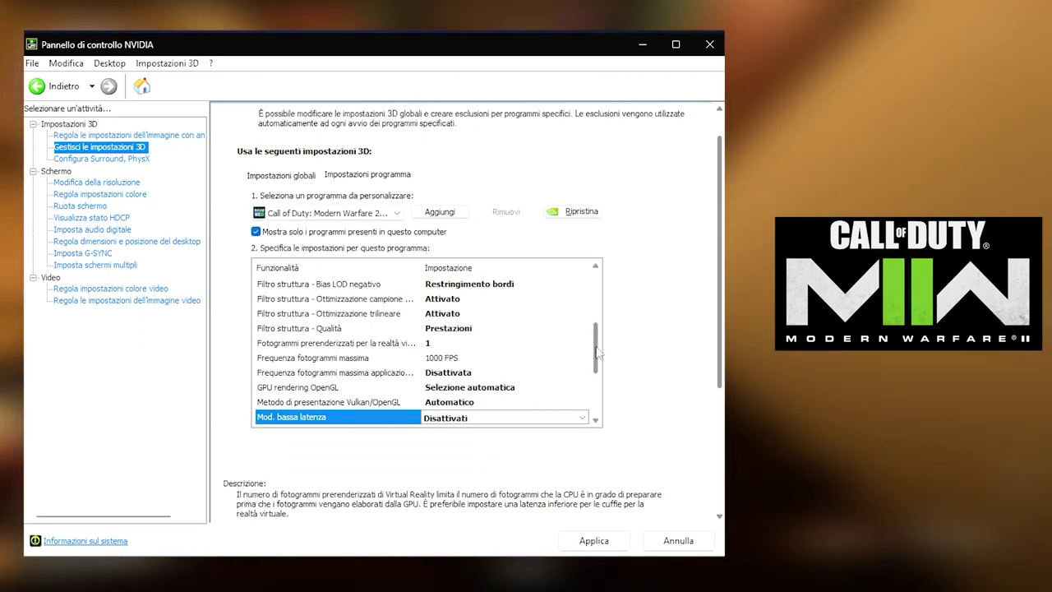
# Step: Set Modalità di gestione dell'alimentazione to Potenza ottimale
pyautogui.scroll(-3, 597, 352)
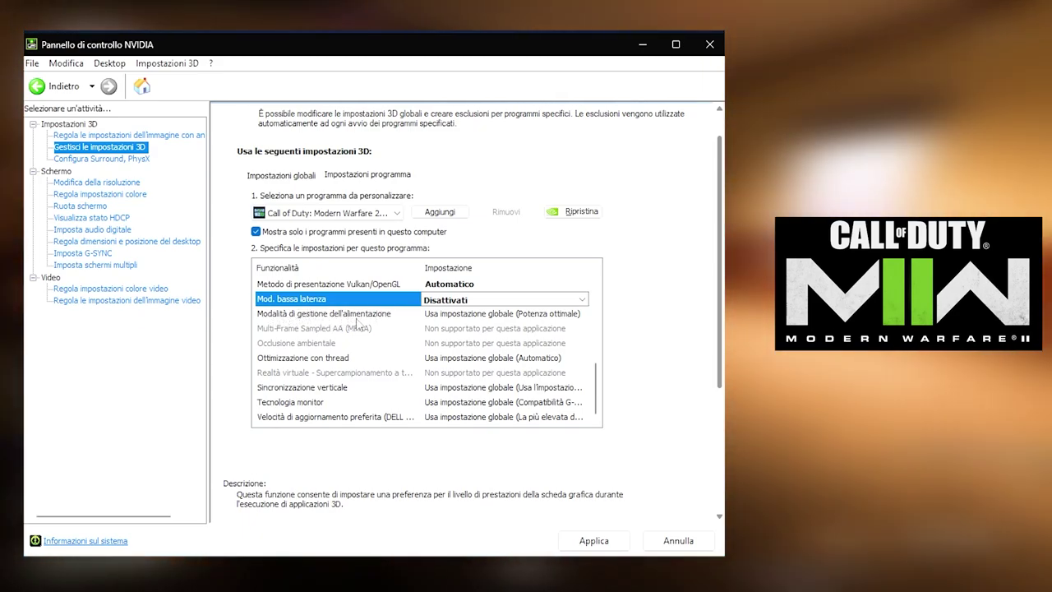
pyautogui.click(444, 315)
pyautogui.click(444, 315)
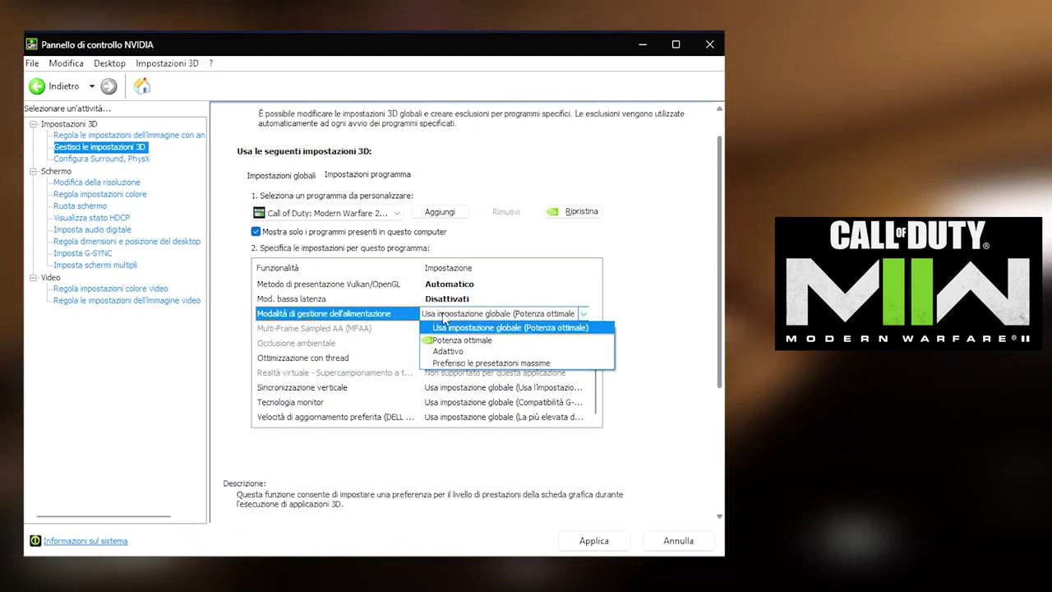
pyautogui.click(446, 338)
# Step: Examine the Multi-Frame Sampled AA (MFAA) and Occlusione ambientale entries in the program's settings list
pyautogui.scroll(-3, 520, 384)
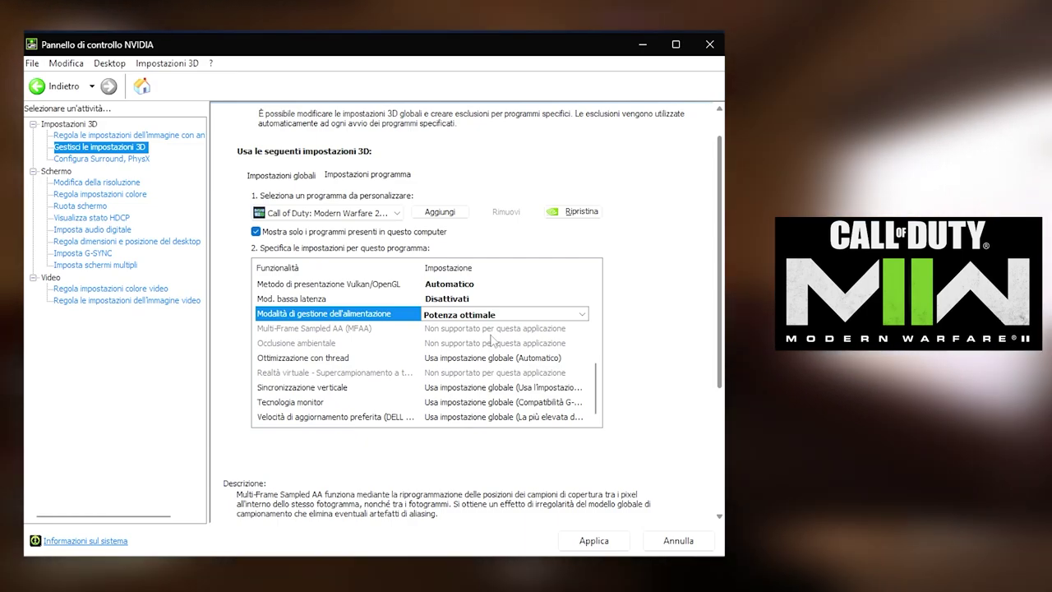
pyautogui.click(461, 332)
pyautogui.click(459, 343)
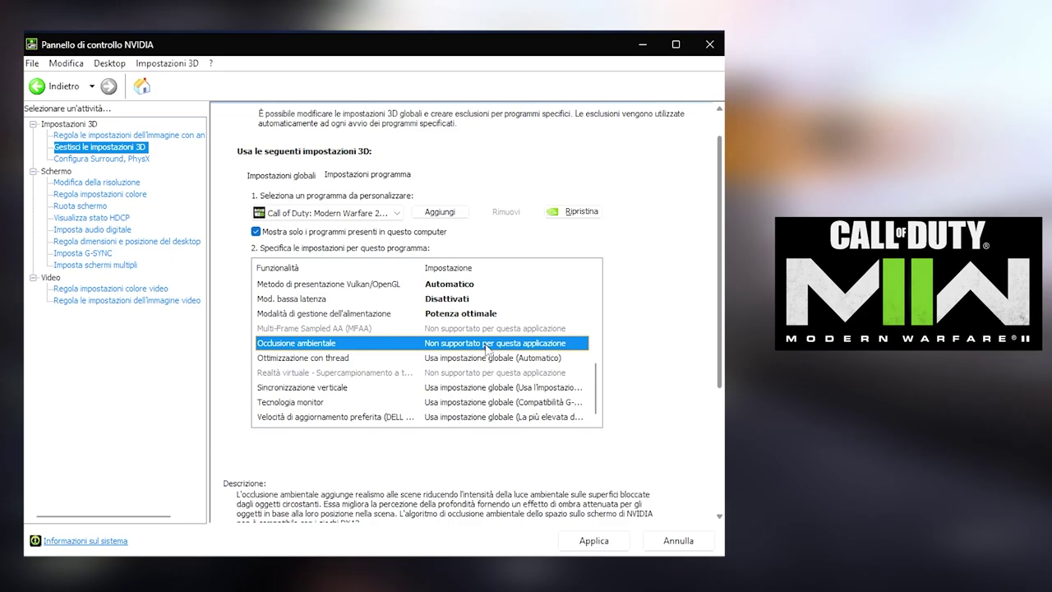
pyautogui.press('Up')
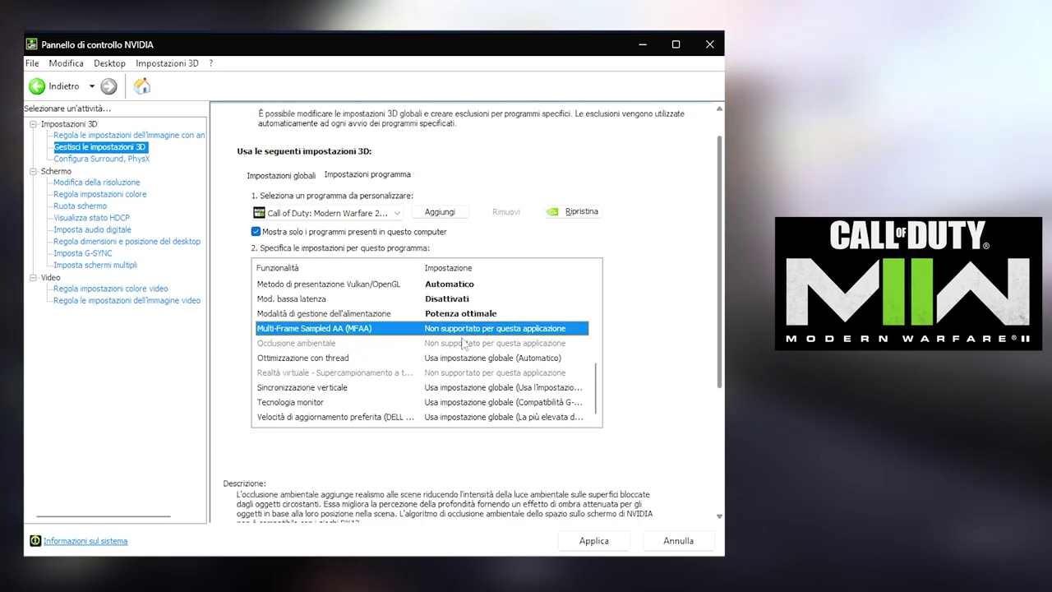
pyautogui.press('Down')
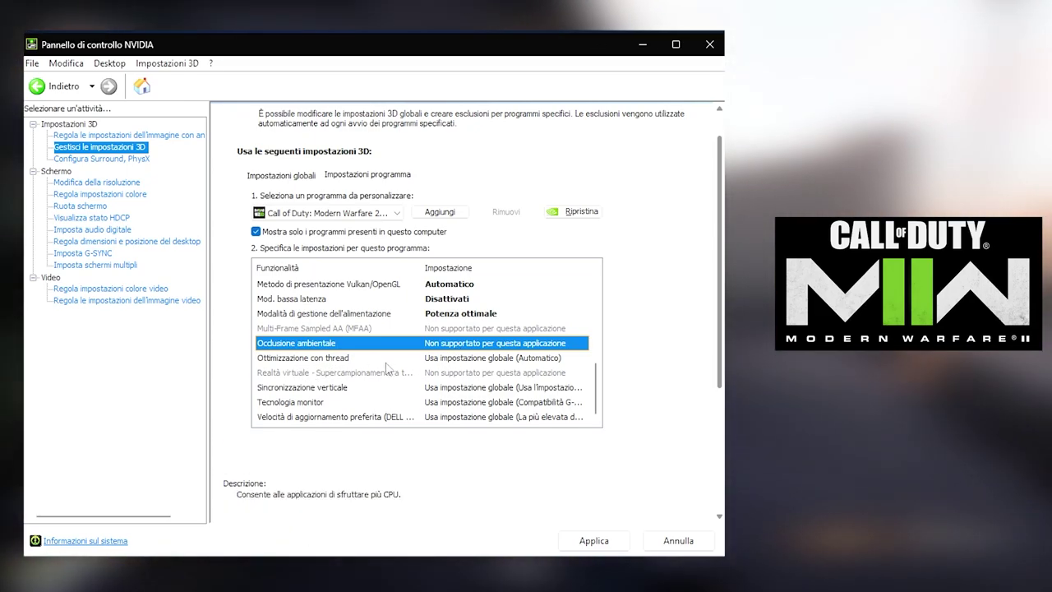
# Step: Set Ottimizzazione con thread to Automatico
pyautogui.click(453, 365)
pyautogui.click(453, 365)
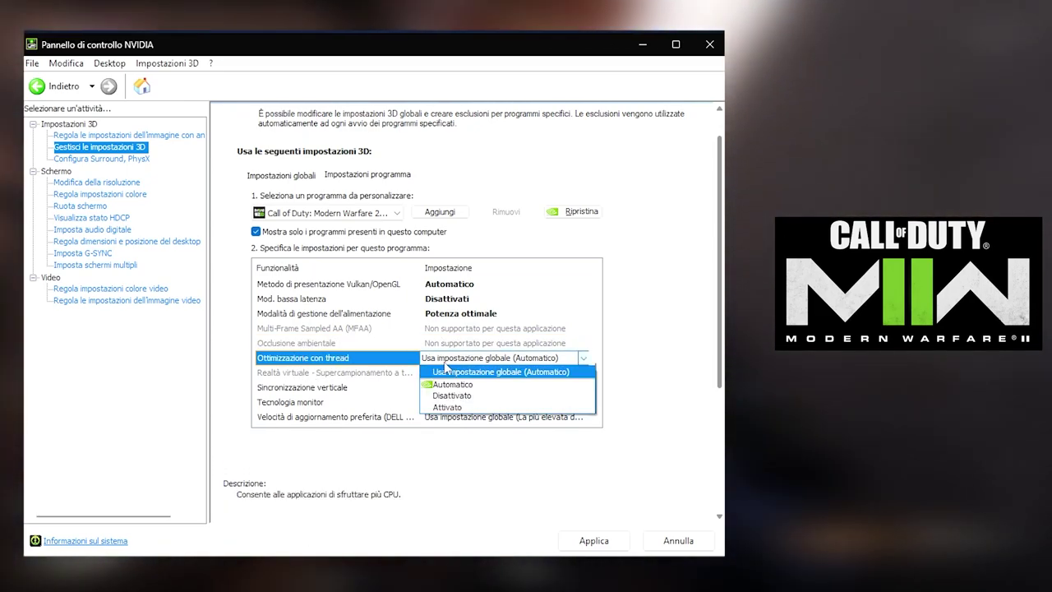
pyautogui.click(452, 384)
# Step: Set Sincronizzazione verticale to Usa l'impostazione dell'applicazione 3D
pyautogui.scroll(-1, 597, 386)
pyautogui.scroll(-1, 597, 386)
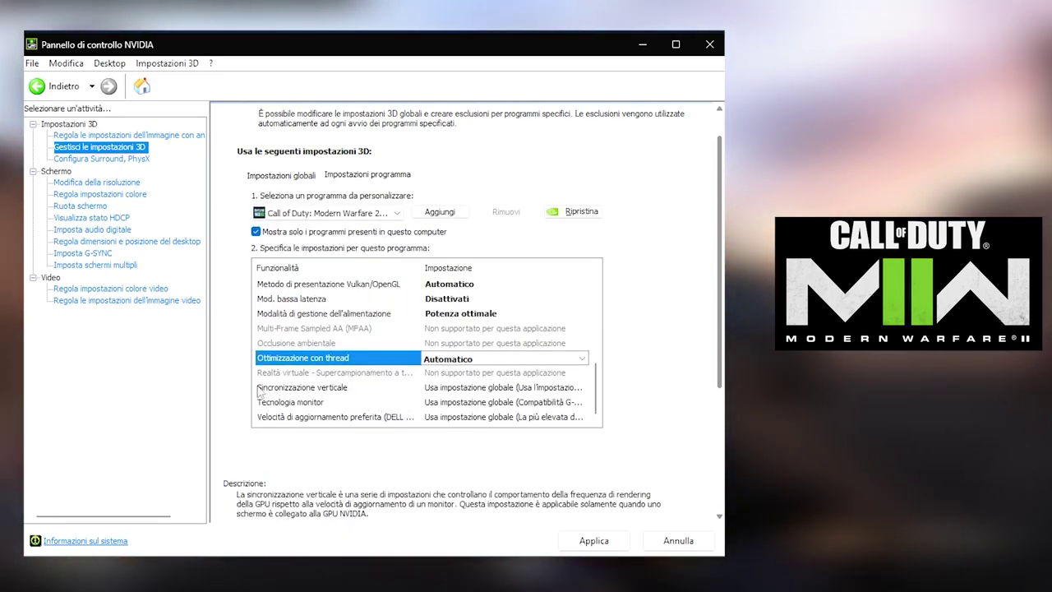
pyautogui.click(446, 393)
pyautogui.click(446, 393)
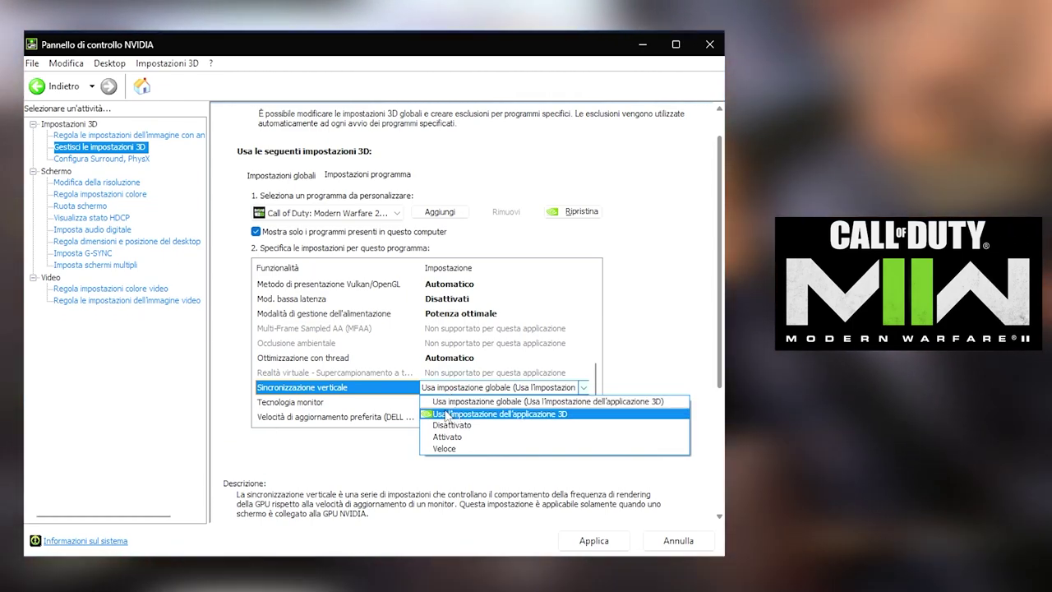
pyautogui.click(446, 415)
# Step: Set Tecnologia monitor to Compatibilità G-SYNC and Velocità di aggiornamento preferita to La più elevata disponibile
pyautogui.scroll(-1, 454, 417)
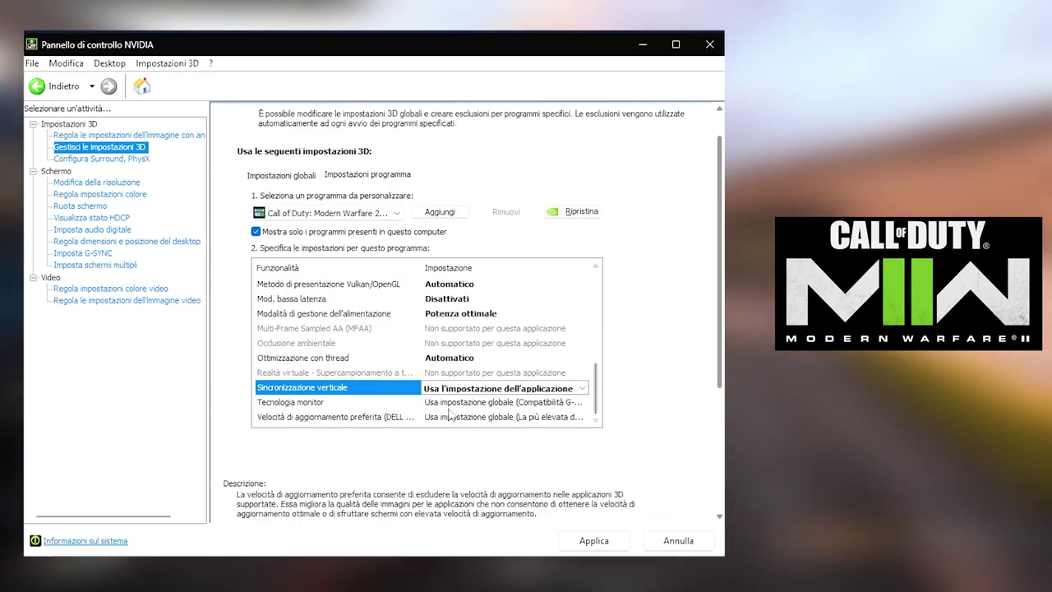
pyautogui.click(450, 404)
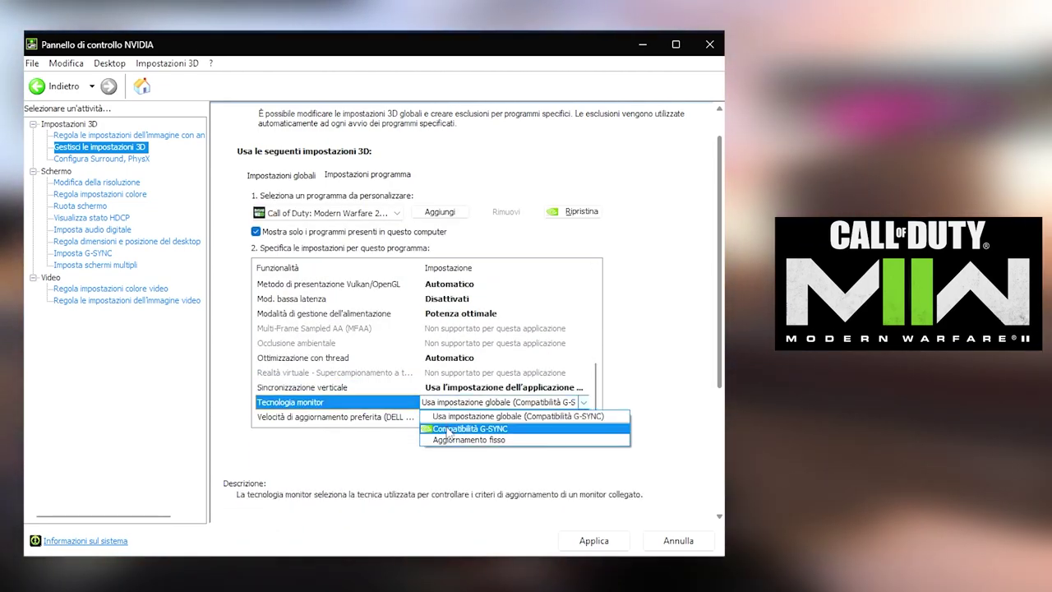
pyautogui.click(449, 431)
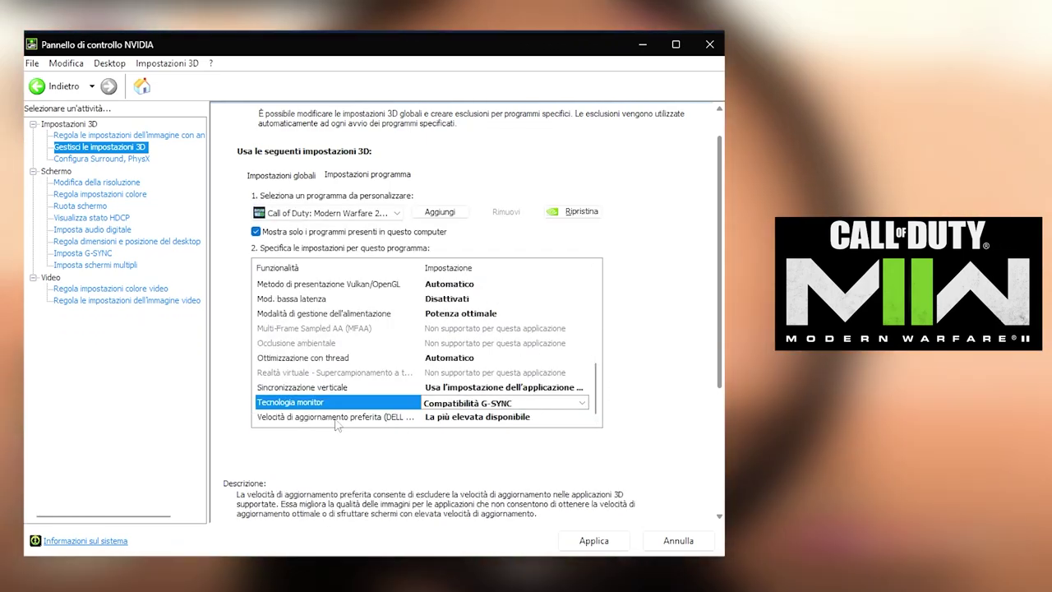
pyautogui.click(464, 417)
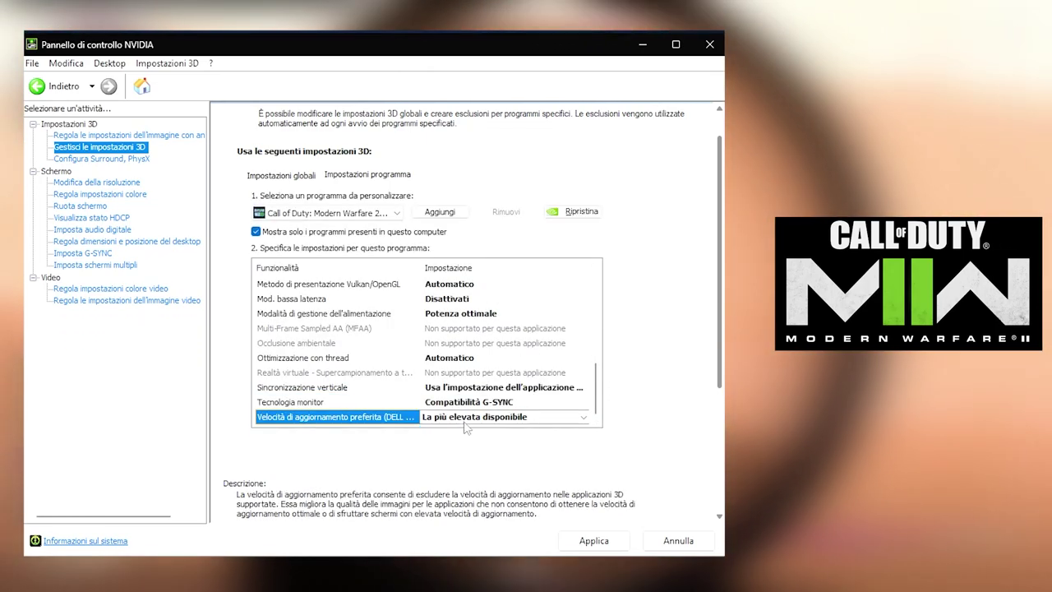
pyautogui.click(465, 417)
pyautogui.click(477, 454)
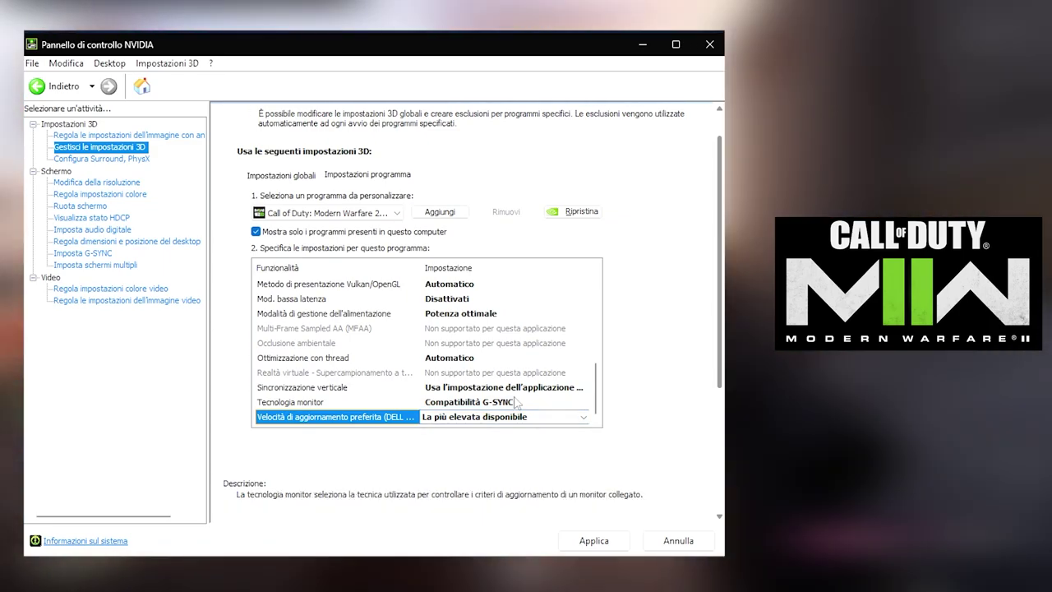
# Step: Apply the program-specific 3D settings for Call of Duty: Modern Warfare 2 and keep the changed desktop configuration
pyautogui.moveTo(596, 392); pyautogui.dragTo(606, 292)
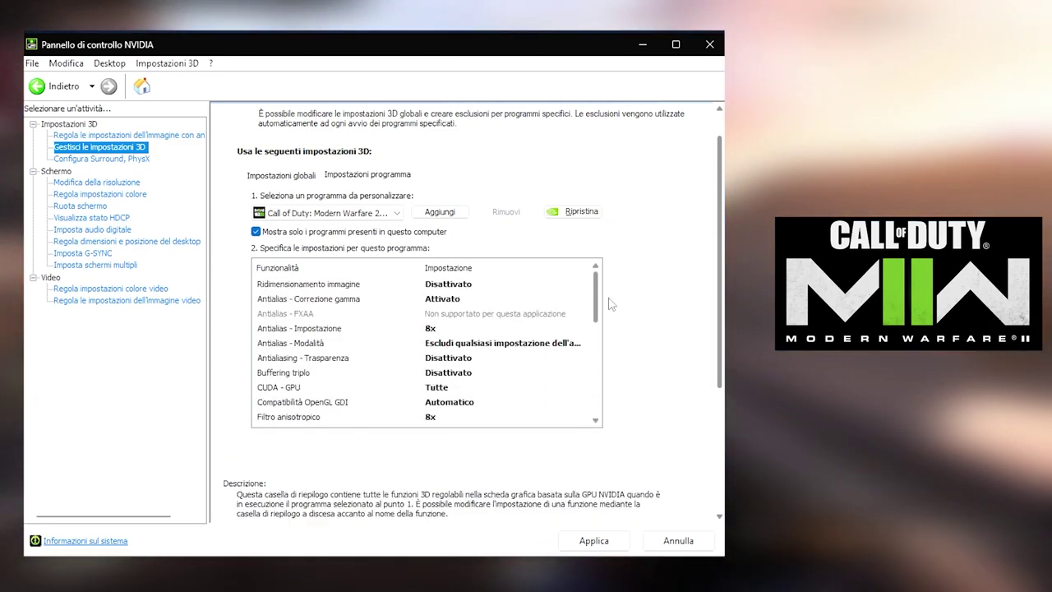
pyautogui.click(590, 542)
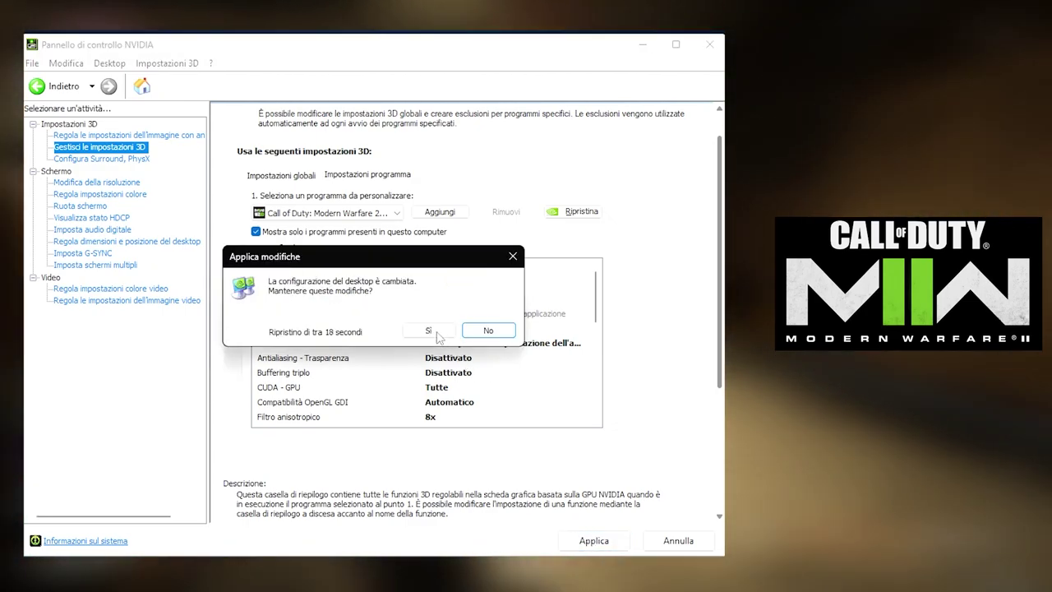
pyautogui.click(429, 330)
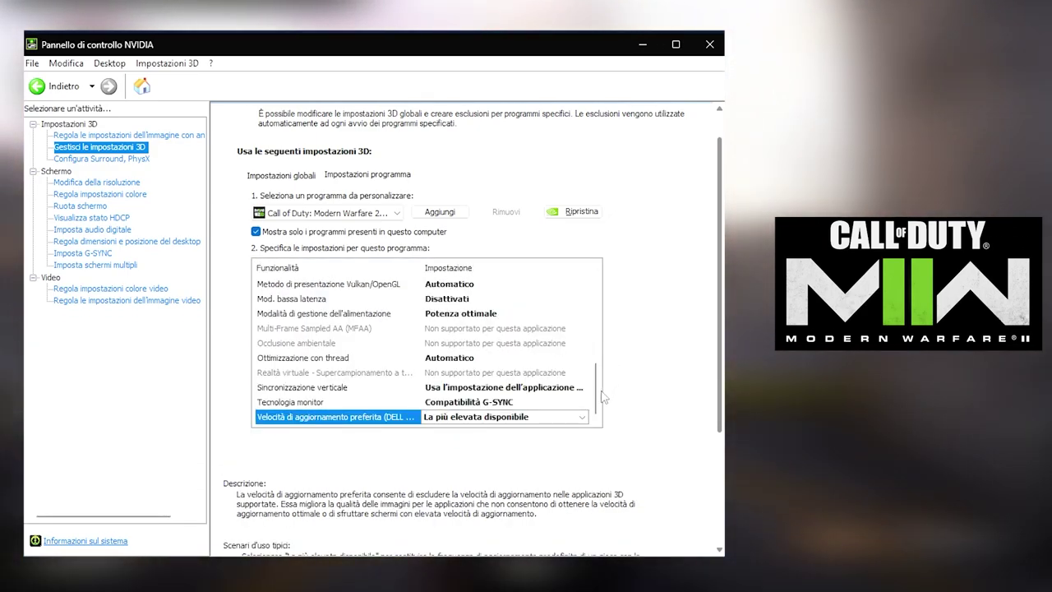
pyautogui.scroll(5, 598, 307)
pyautogui.scroll(1, 598, 308)
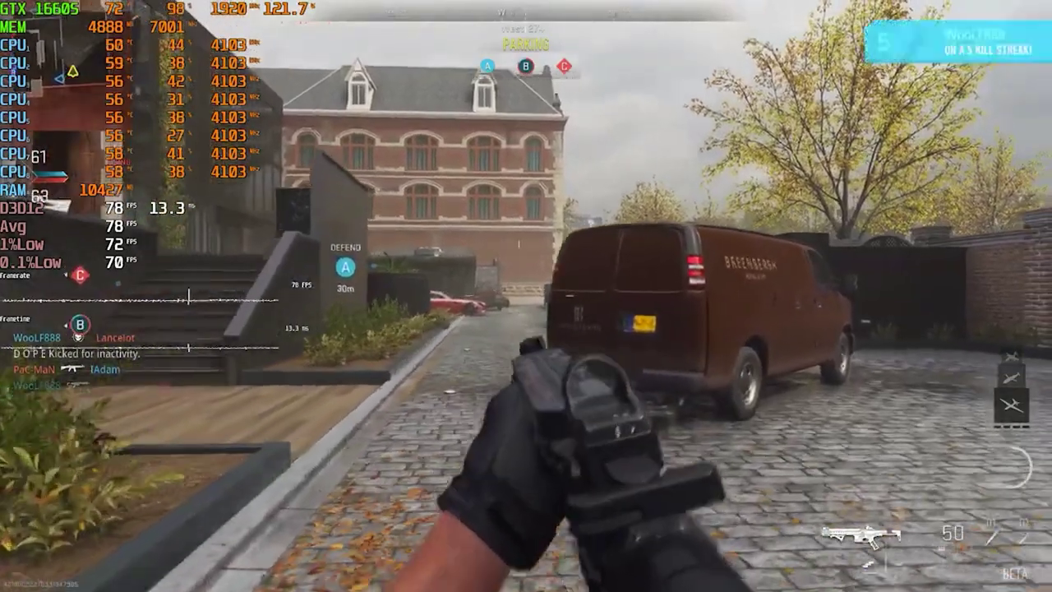
pyautogui.press('1')
pyautogui.press('1')
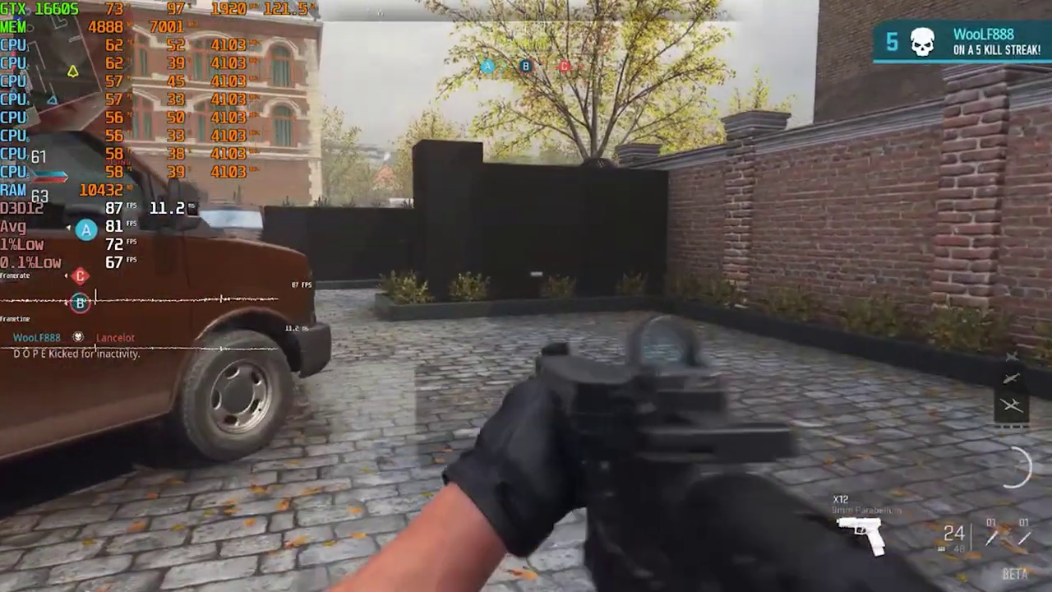
pyautogui.press('2')
pyautogui.press('1')
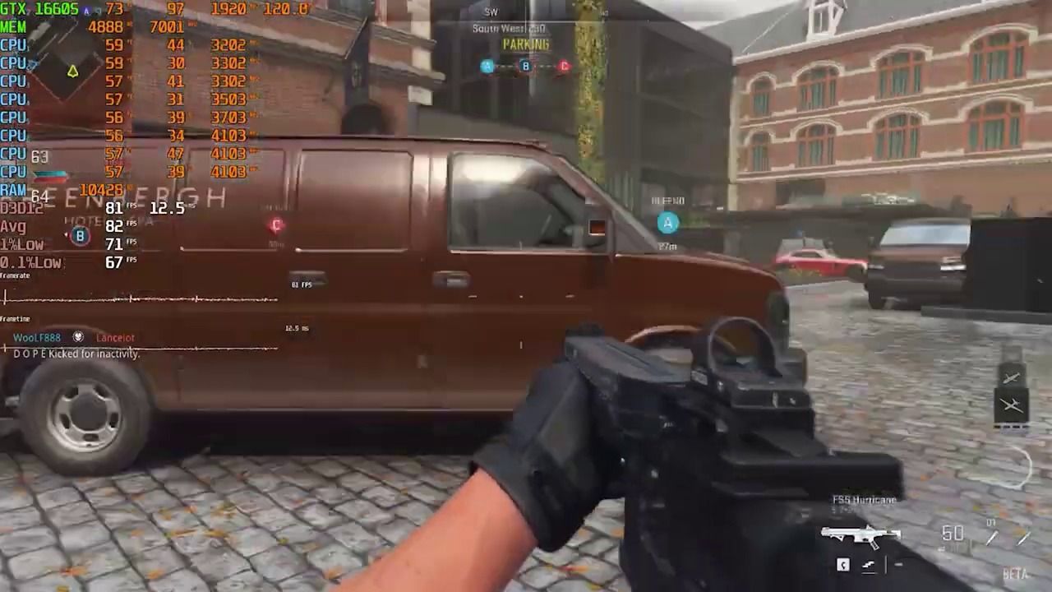
pyautogui.press('1')
pyautogui.press('1')
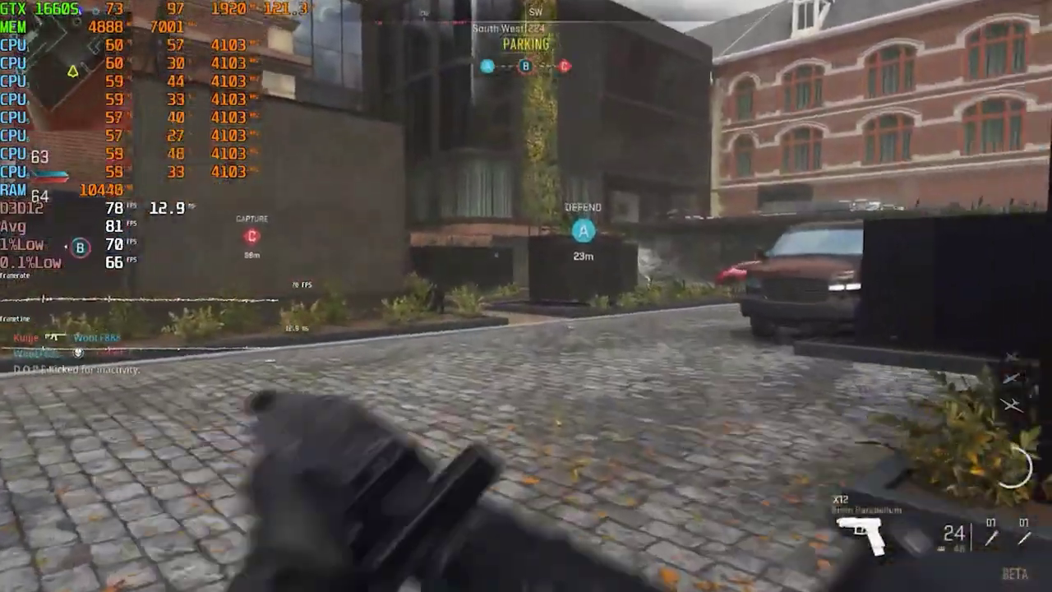